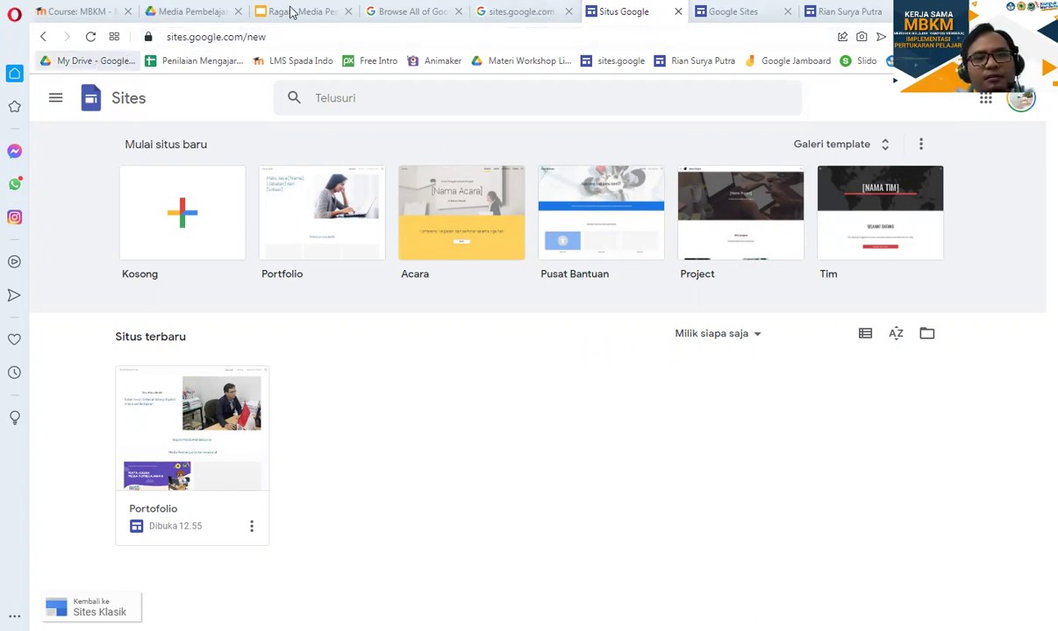
- Look through the Google apps list from the Google Sites start page, then close it
{"action": "left_click", "coordinate": [516, 17]}
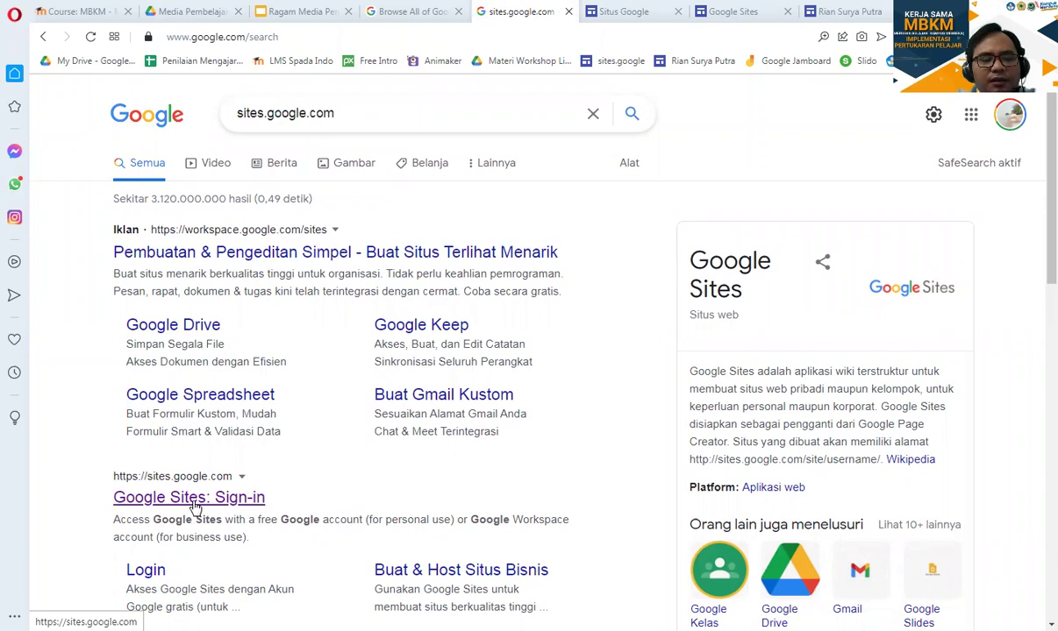
{"action": "left_click", "coordinate": [620, 12]}
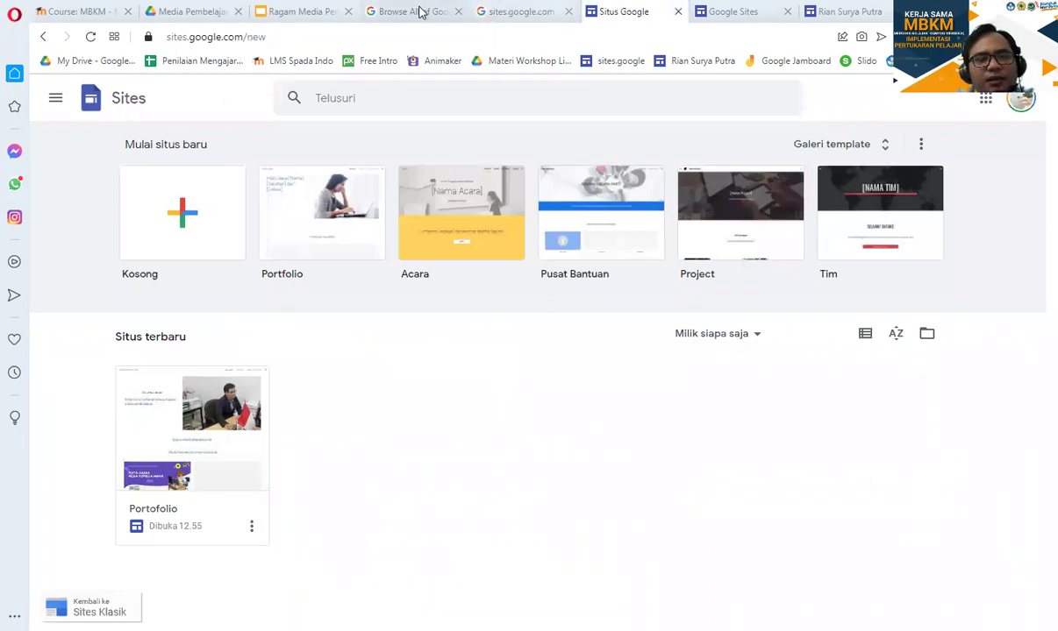
{"action": "left_click", "coordinate": [986, 103]}
{"action": "scroll", "coordinate": [931, 263], "scroll_direction": "down", "scroll_amount": 3}
{"action": "scroll", "coordinate": [934, 268], "scroll_direction": "down", "scroll_amount": 4}
{"action": "right_click", "coordinate": [852, 209]}
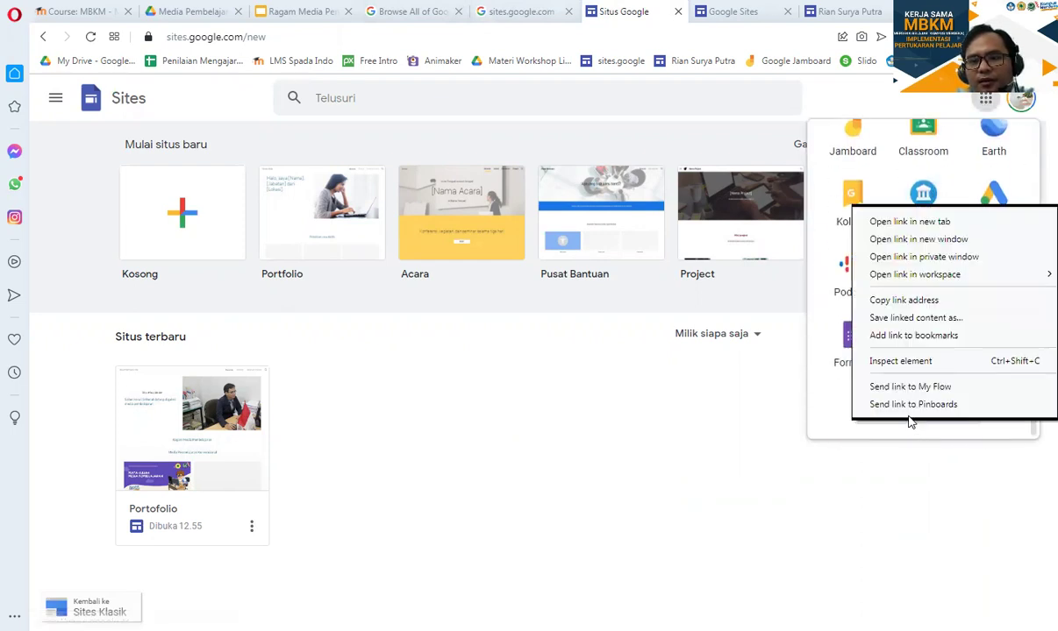
{"action": "left_click", "coordinate": [811, 430]}
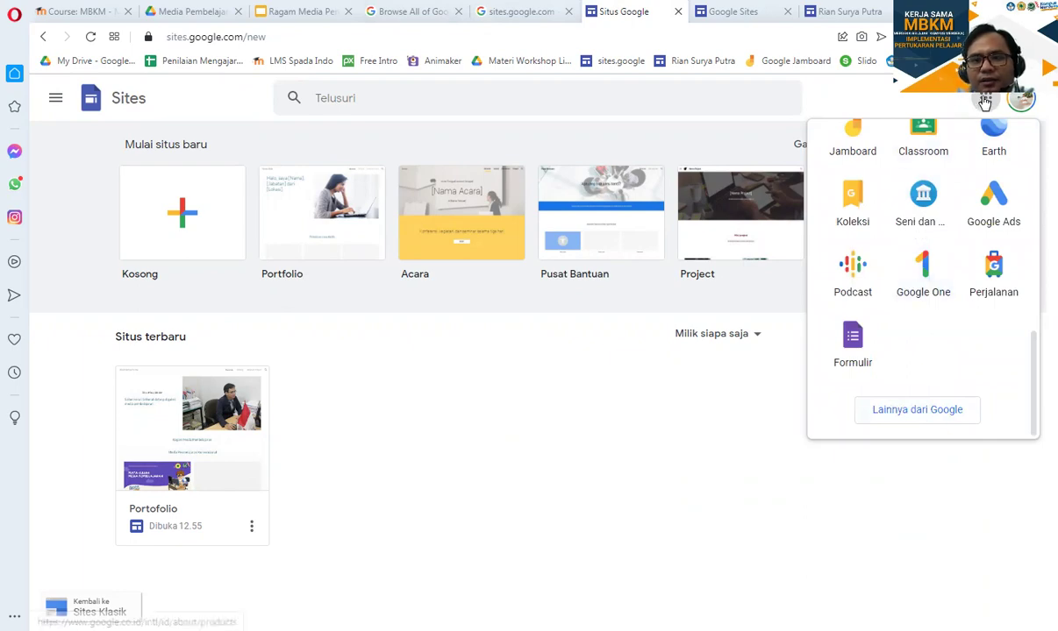
{"action": "left_click", "coordinate": [983, 102]}
- Scroll through the Browse All of Google products page
{"action": "left_click", "coordinate": [405, 12]}
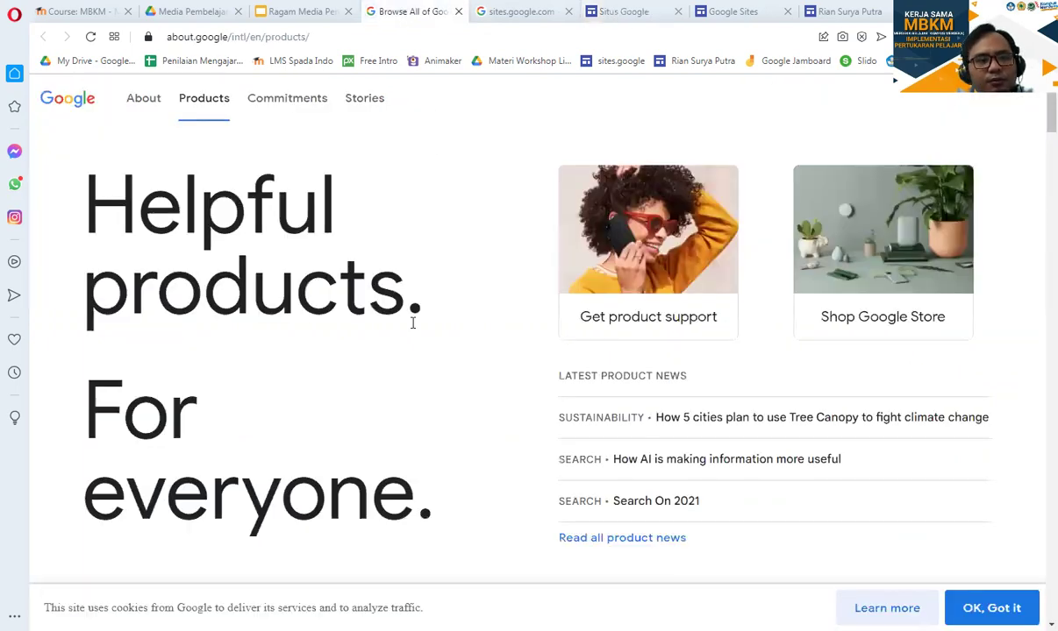
{"action": "scroll", "coordinate": [427, 367], "scroll_direction": "down", "scroll_amount": 10}
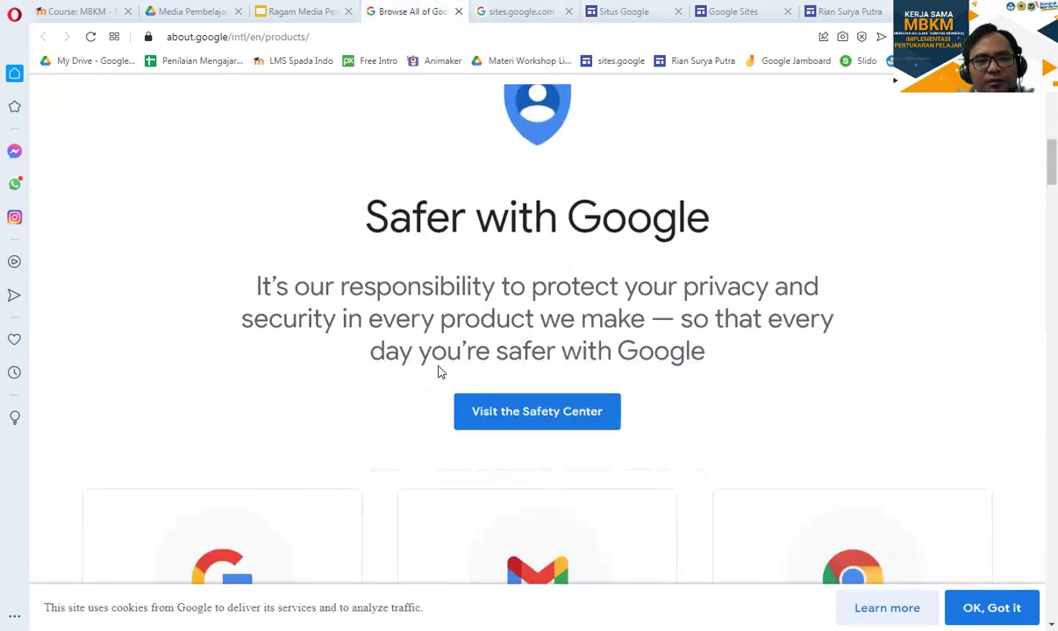
{"action": "scroll", "coordinate": [474, 372], "scroll_direction": "down", "scroll_amount": 10}
{"action": "scroll", "coordinate": [580, 396], "scroll_direction": "down", "scroll_amount": 10}
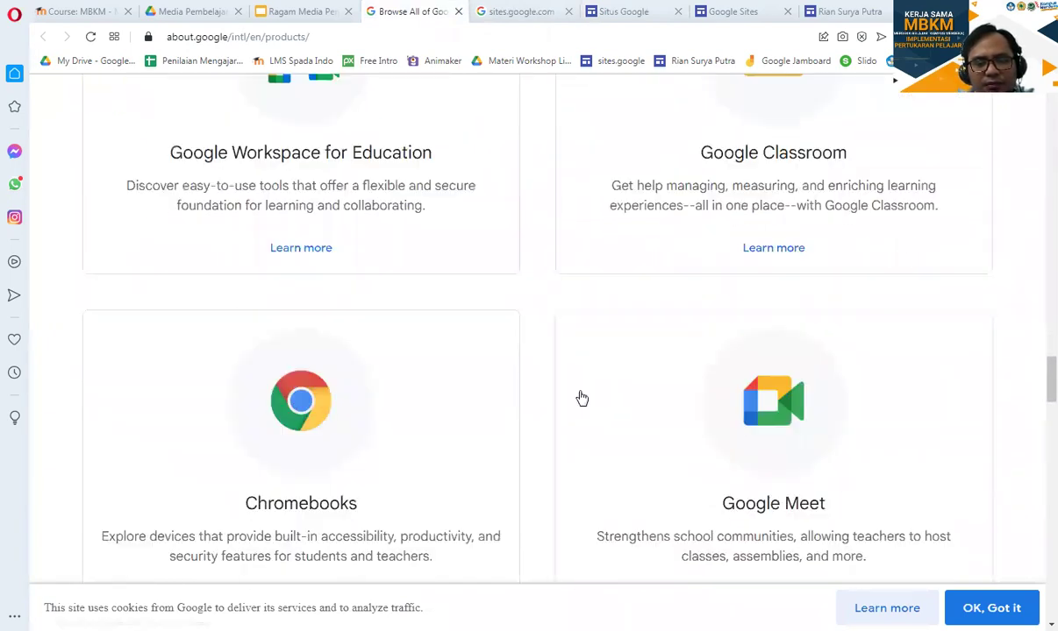
{"action": "scroll", "coordinate": [582, 398], "scroll_direction": "down", "scroll_amount": 10}
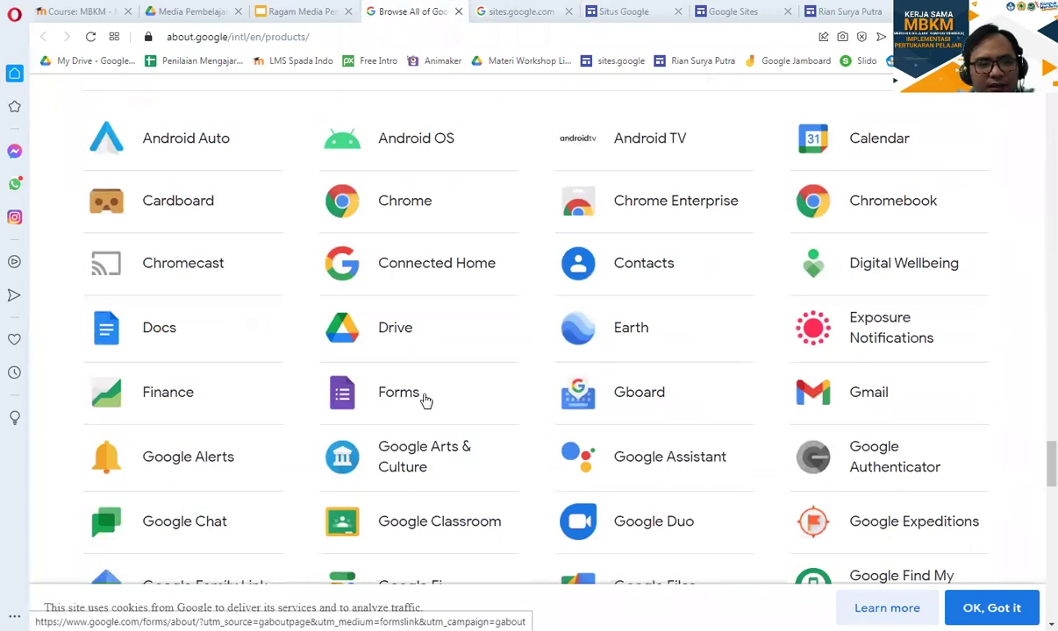
{"action": "scroll", "coordinate": [425, 401], "scroll_direction": "down", "scroll_amount": 5}
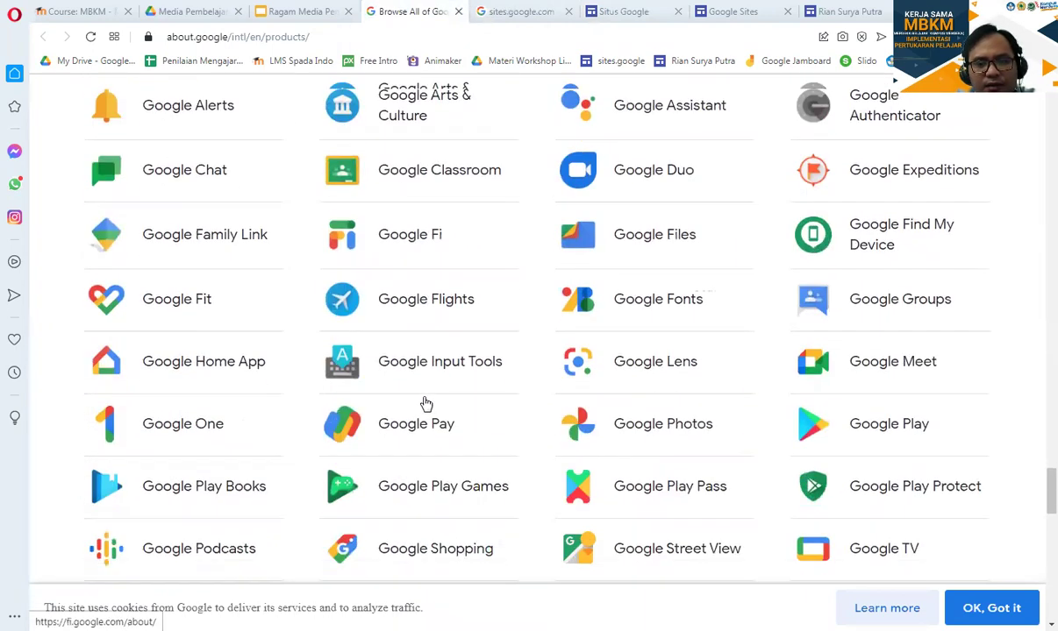
{"action": "scroll", "coordinate": [424, 401], "scroll_direction": "down", "scroll_amount": 5}
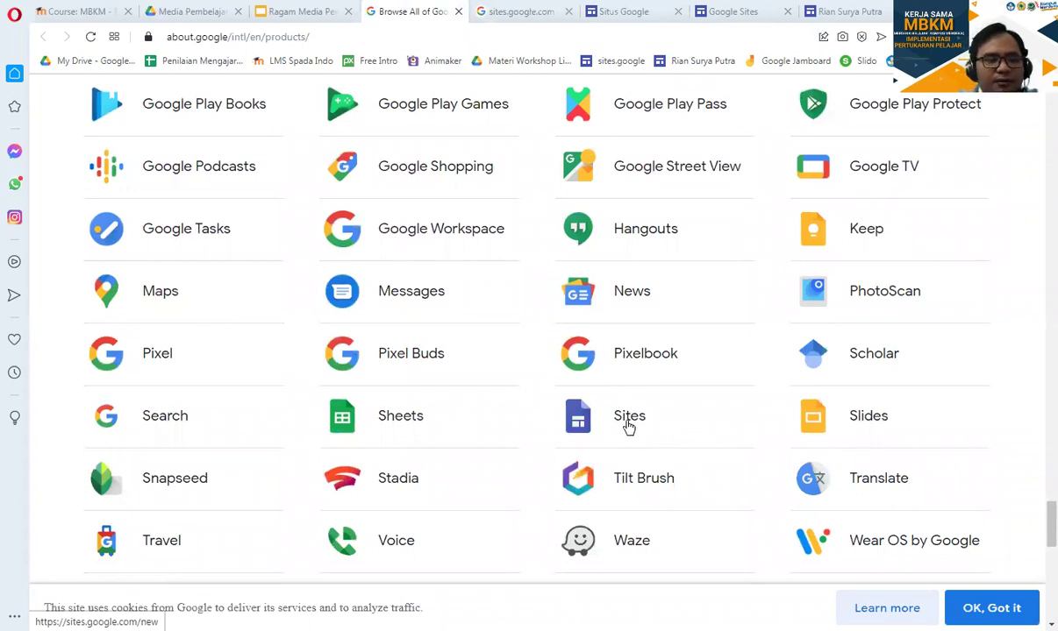
- Back on Google Sites, create a new site from the Portfolio template in the gallery
{"action": "left_click", "coordinate": [605, 11]}
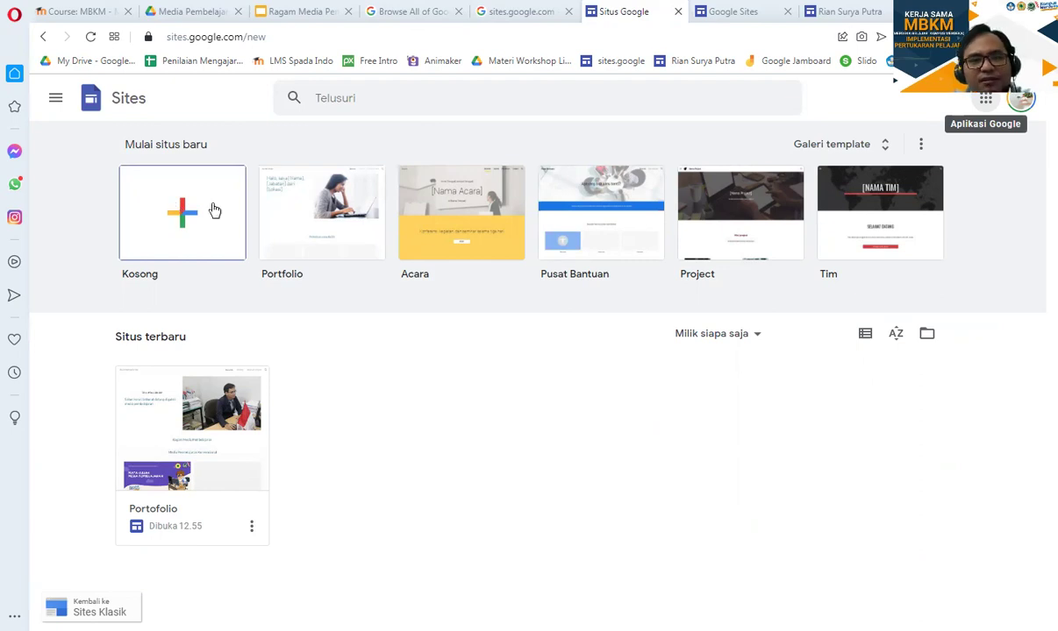
{"action": "left_click", "coordinate": [882, 147]}
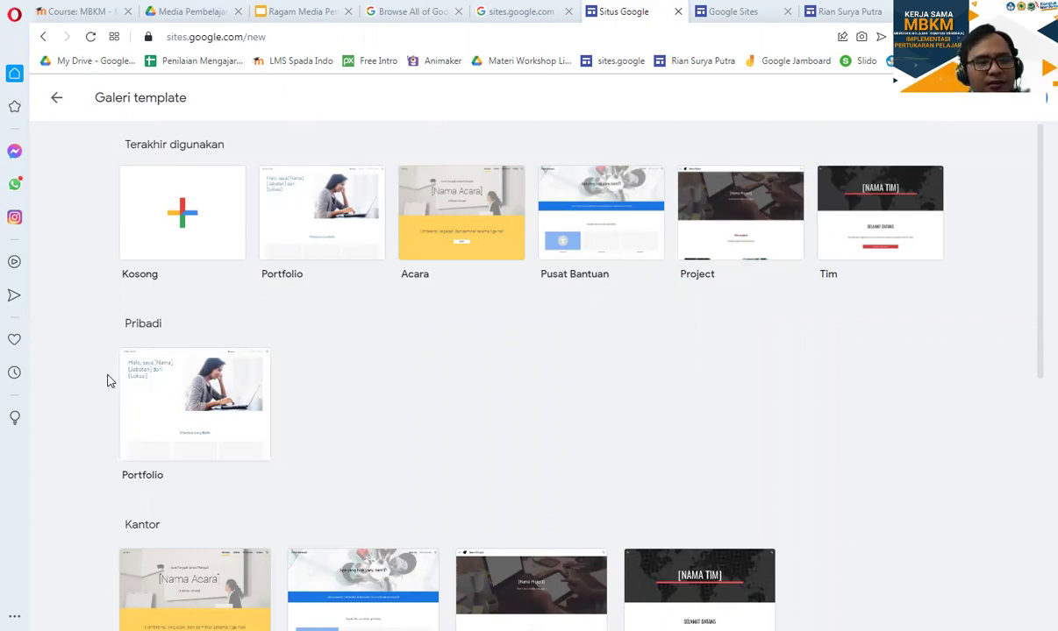
{"action": "left_click", "coordinate": [195, 406]}
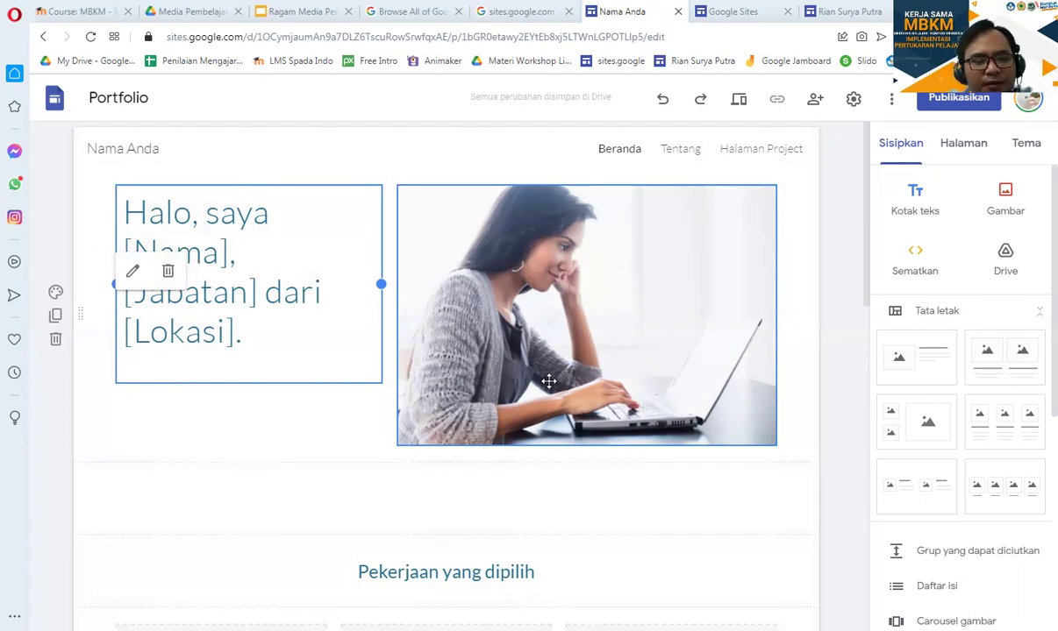
{"action": "scroll", "coordinate": [542, 421], "scroll_direction": "down", "scroll_amount": 4}
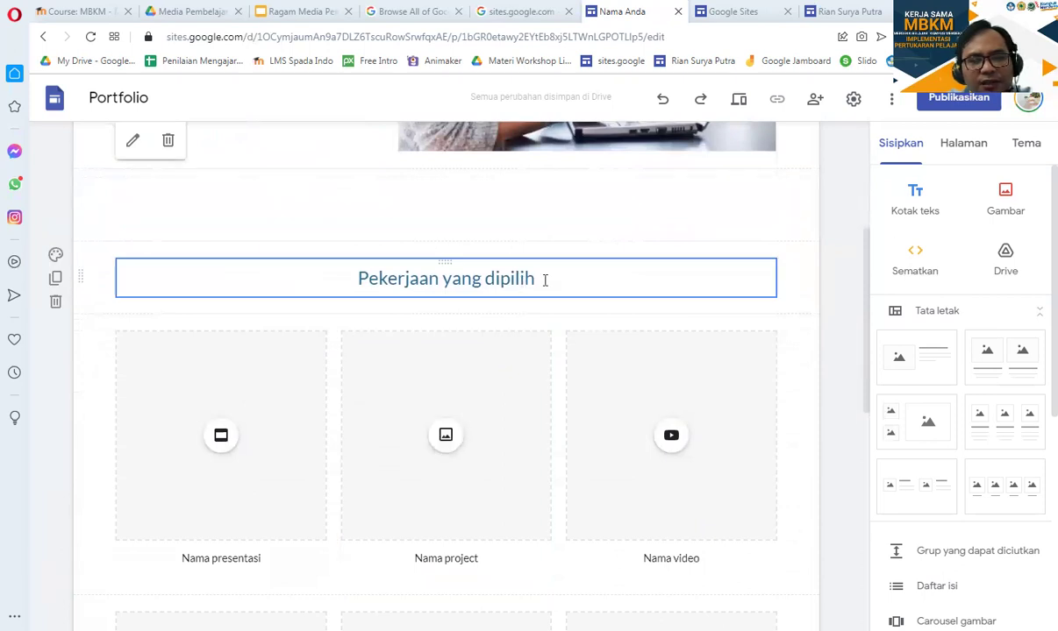
{"action": "left_click", "coordinate": [544, 280]}
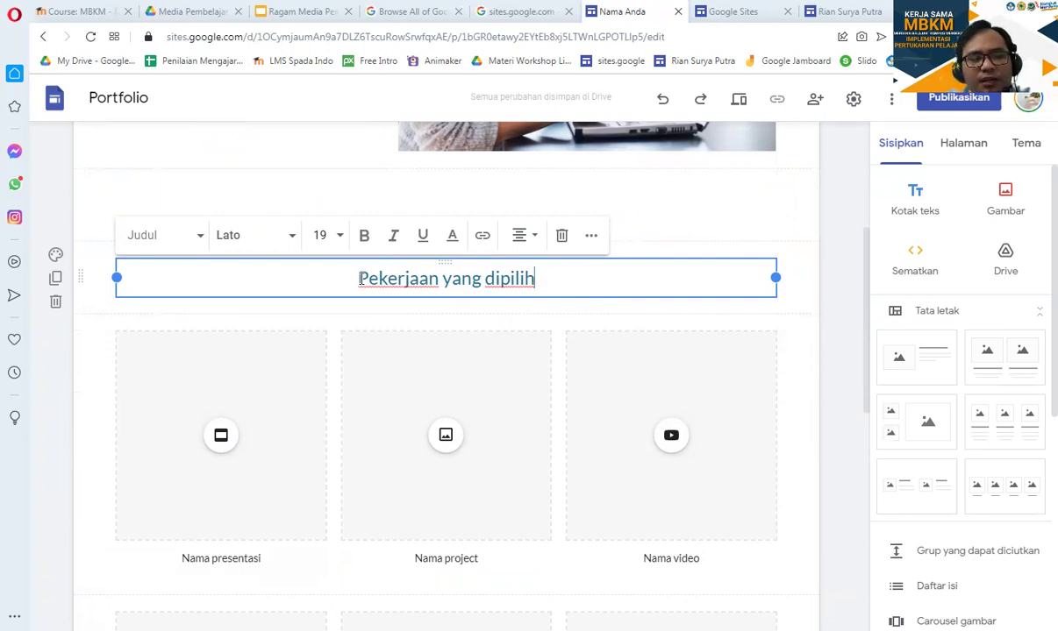
{"action": "left_click_drag", "start_coordinate": [359, 279], "coordinate": [539, 282]}
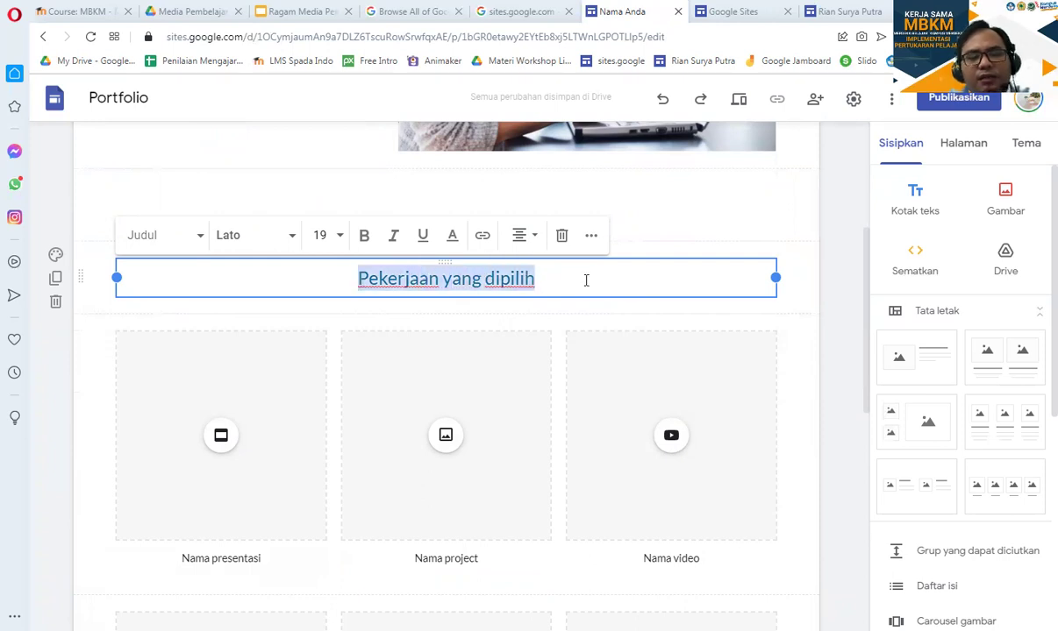
{"action": "left_click", "coordinate": [358, 279]}
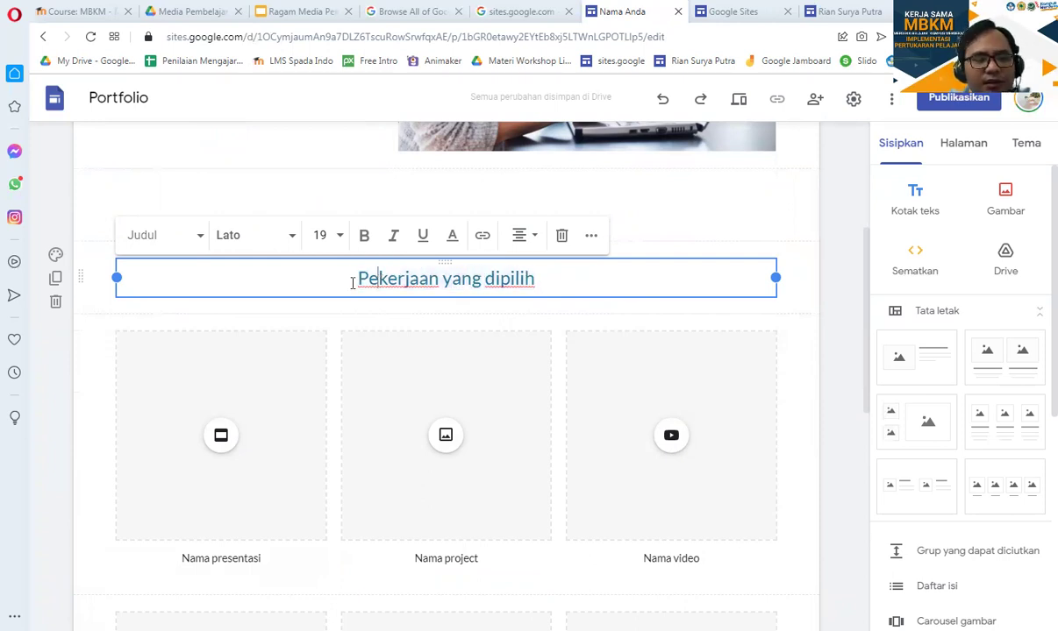
{"action": "left_click_drag", "start_coordinate": [337, 279], "coordinate": [509, 279]}
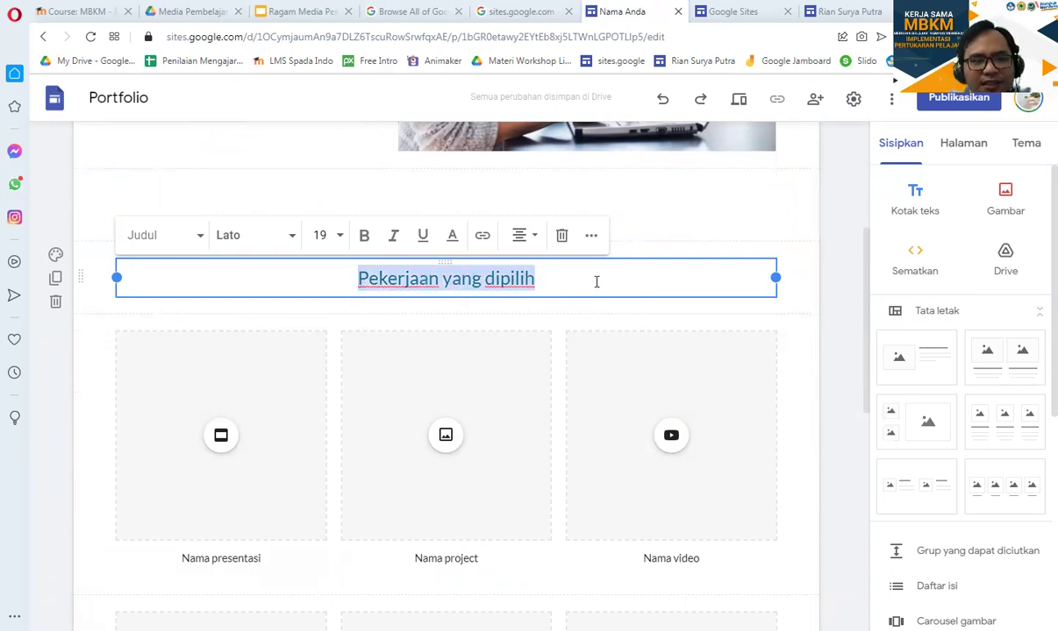
{"action": "left_click", "coordinate": [561, 279]}
{"action": "scroll", "coordinate": [365, 366], "scroll_direction": "down", "scroll_amount": 2}
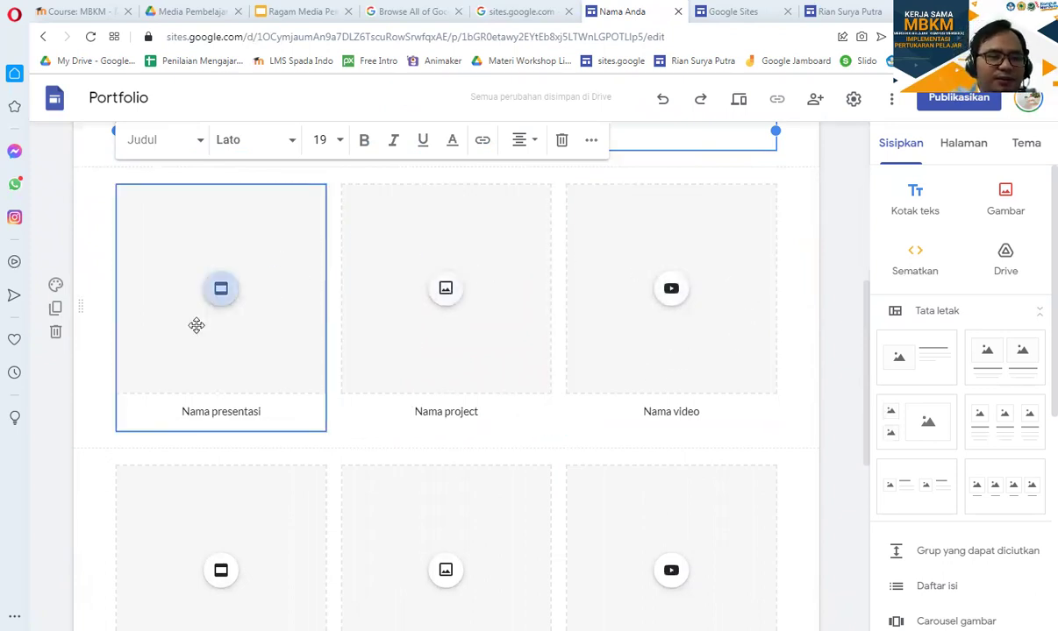
{"action": "left_click", "coordinate": [239, 298]}
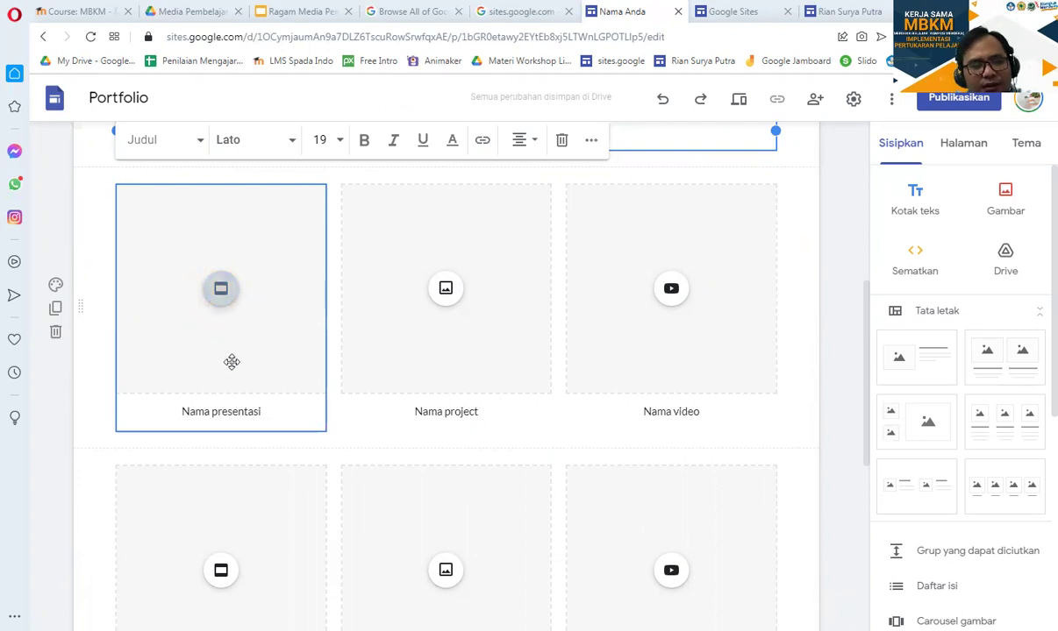
{"action": "left_click", "coordinate": [277, 414]}
- Rename the second tile's caption from 'Nama project' to 'Poster - Canva'
{"action": "left_click_drag", "start_coordinate": [277, 414], "coordinate": [184, 414]}
{"action": "left_click", "coordinate": [472, 411]}
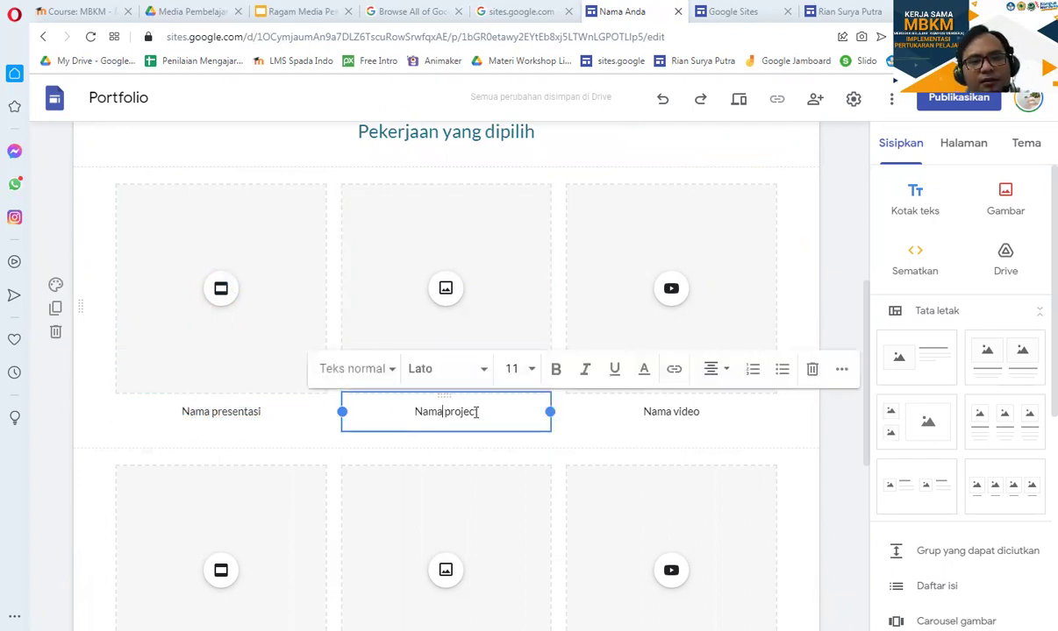
{"action": "left_click_drag", "start_coordinate": [413, 411], "coordinate": [479, 413]}
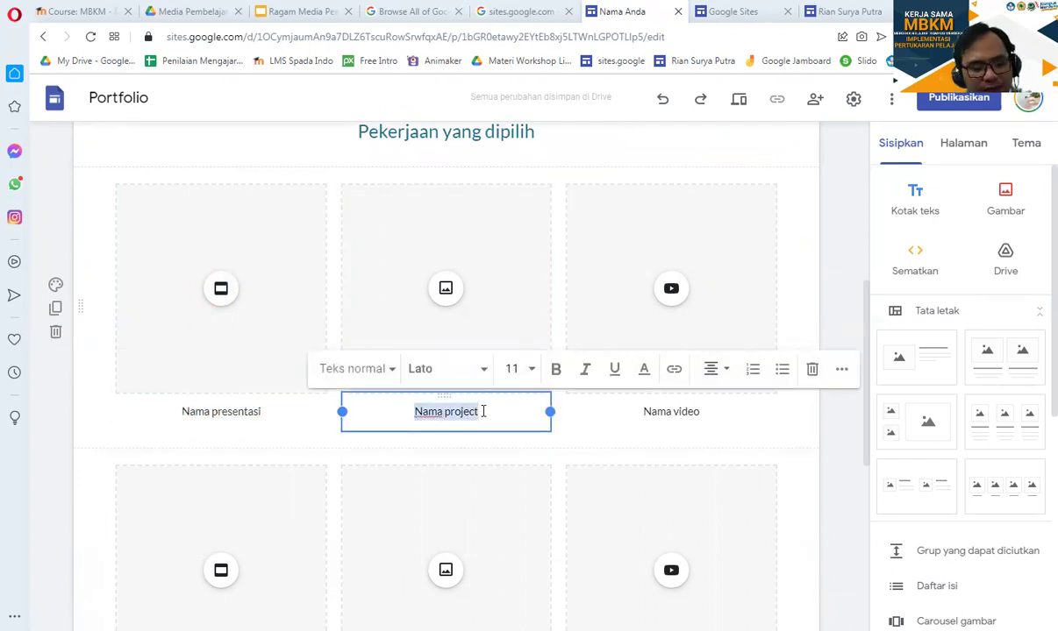
{"action": "type", "text": "nva"}
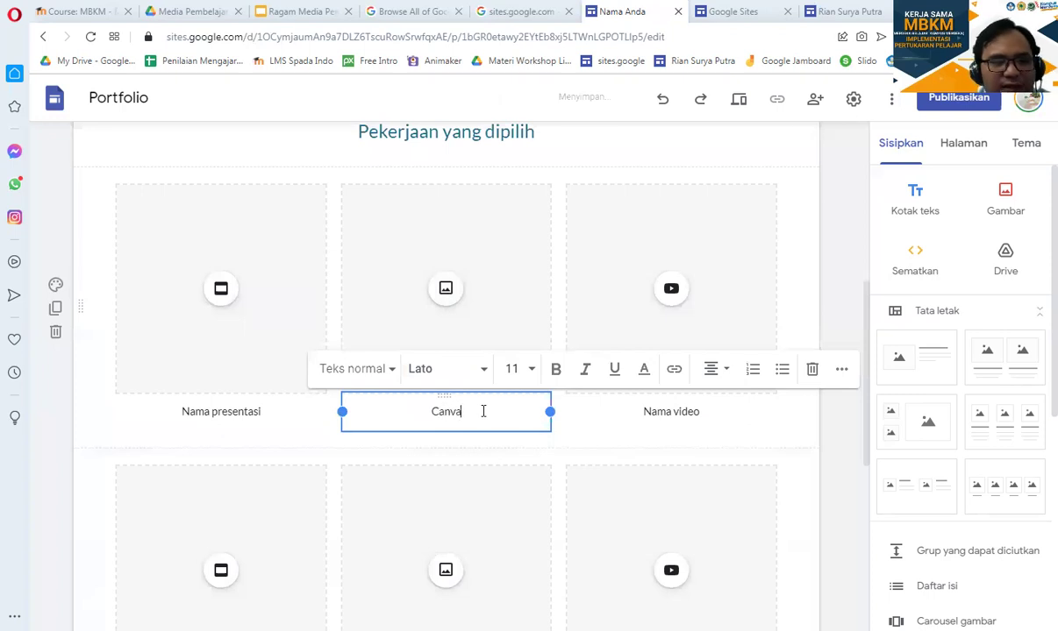
{"action": "key", "text": "BackSpace"}
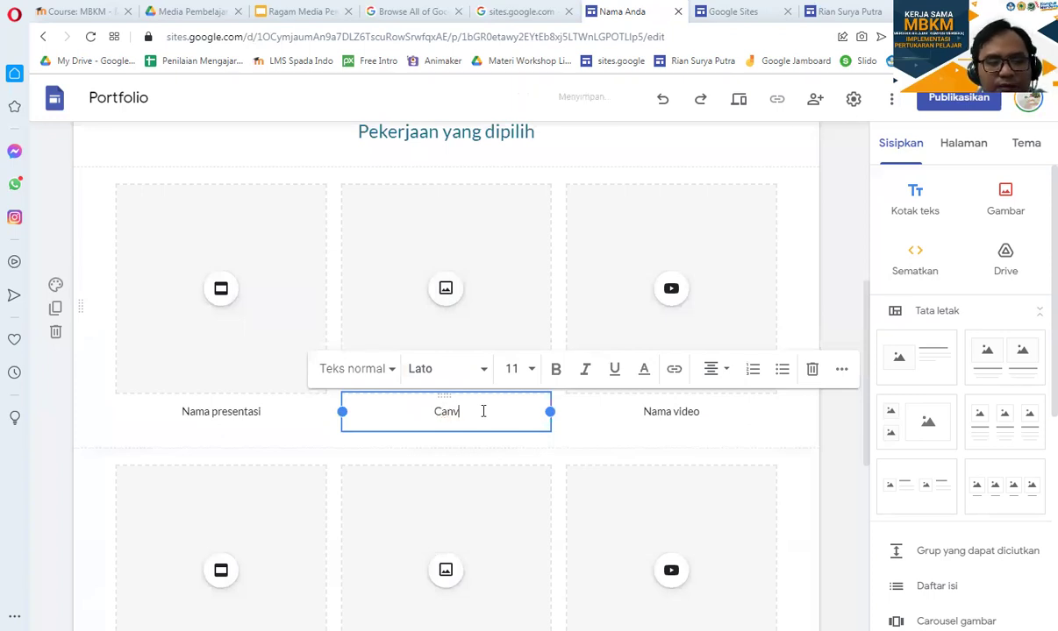
{"action": "type", "text": "a"}
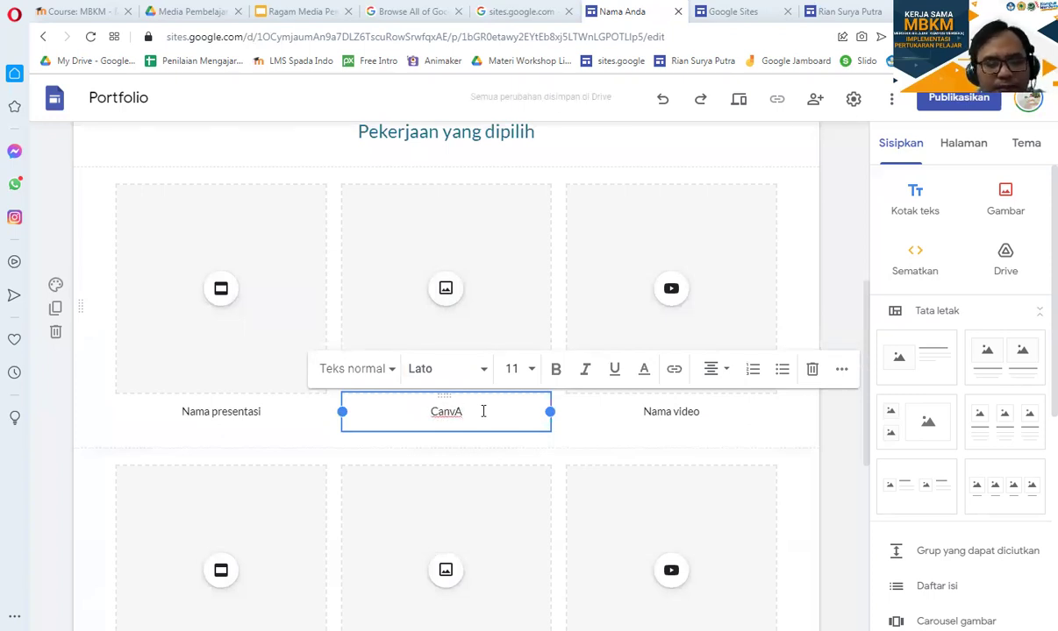
{"action": "type", "text": "Poster -"}
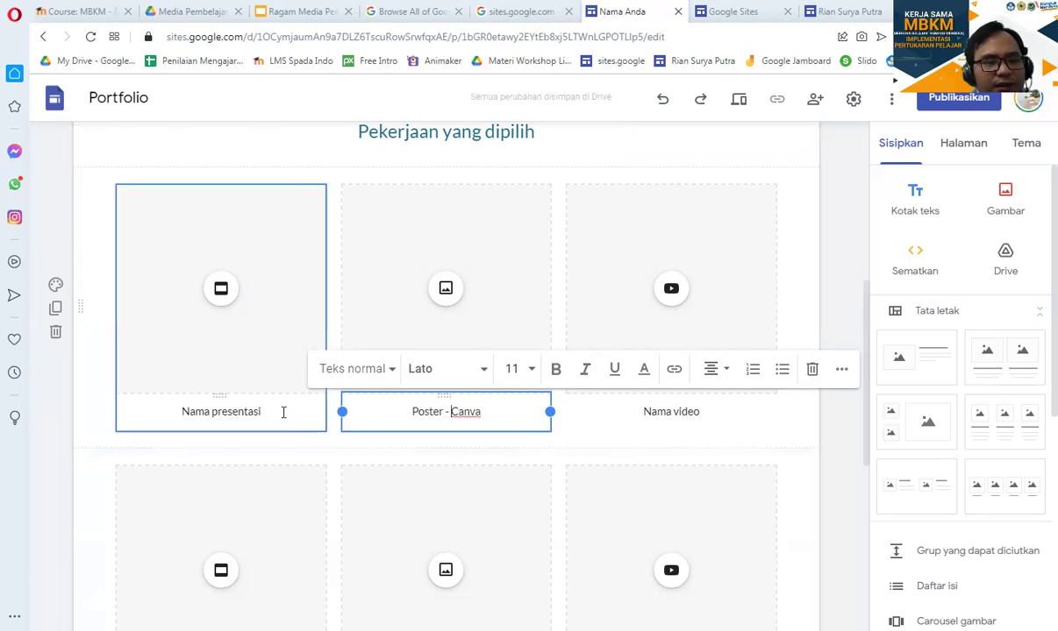
- Replace the first tile's 'Nama presentasi' caption with 'RPP KI-KD'
{"action": "left_click", "coordinate": [283, 413]}
{"action": "left_click_drag", "start_coordinate": [286, 411], "coordinate": [180, 415]}
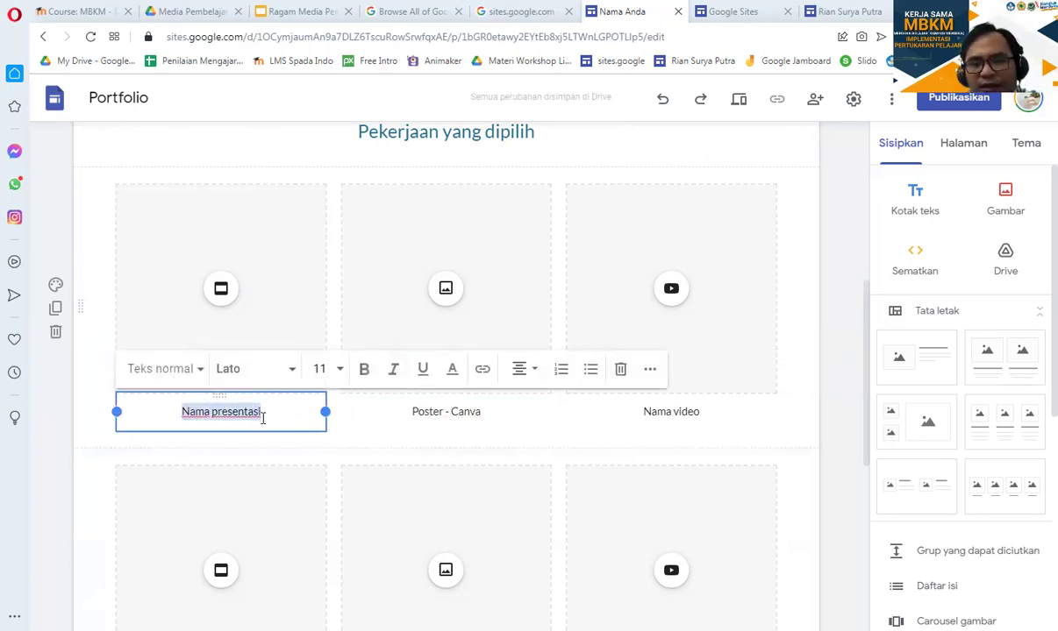
{"action": "scroll", "coordinate": [272, 430], "scroll_direction": "down", "scroll_amount": 1}
{"action": "scroll", "coordinate": [382, 461], "scroll_direction": "down", "scroll_amount": 1}
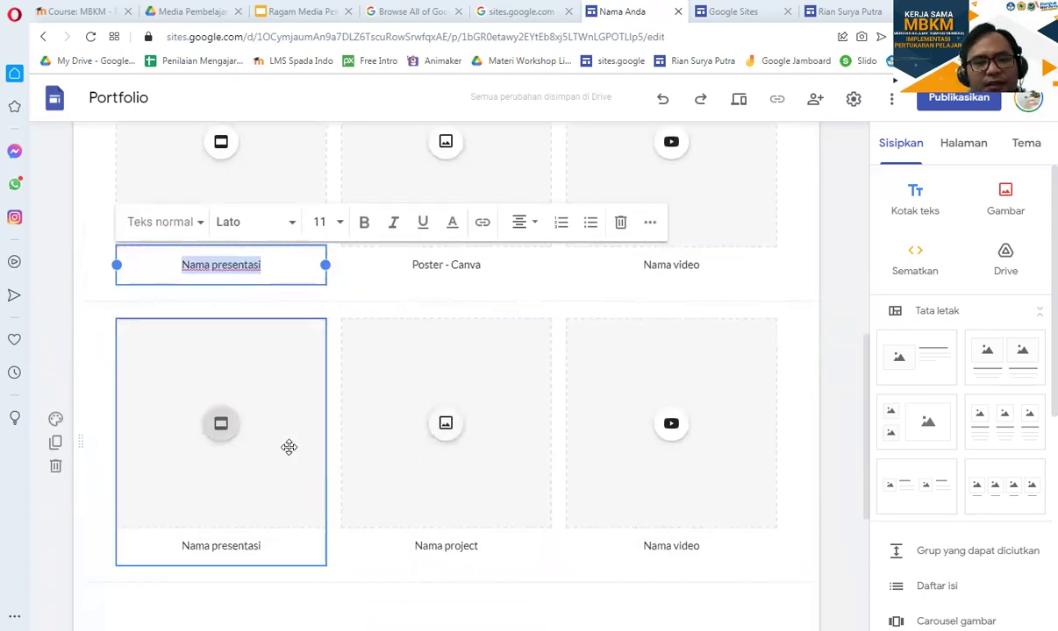
{"action": "scroll", "coordinate": [286, 445], "scroll_direction": "up", "scroll_amount": 3}
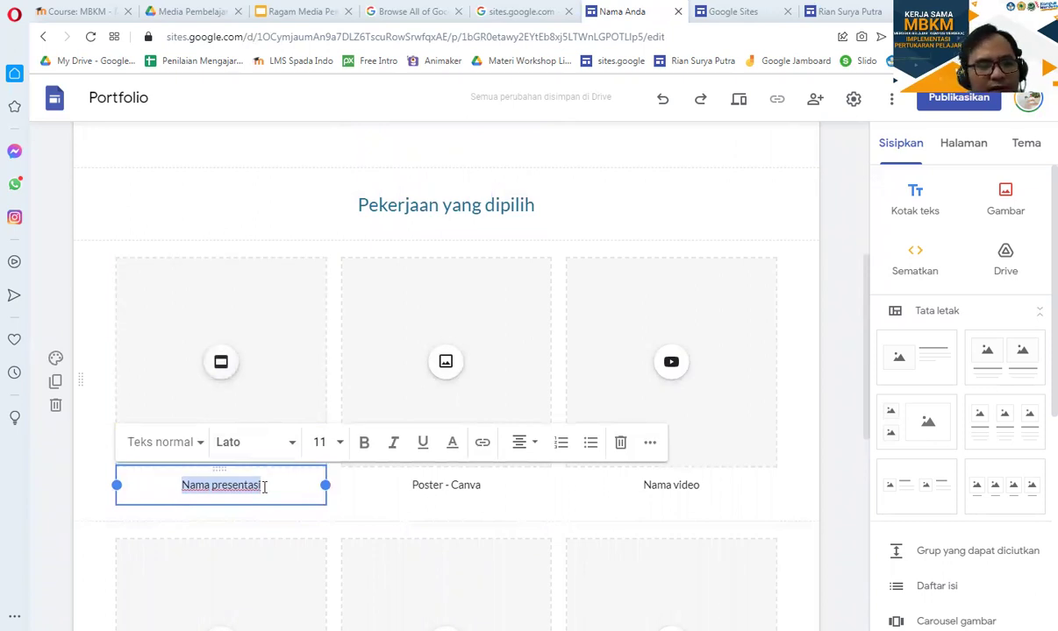
{"action": "type", "text": "RPP"}
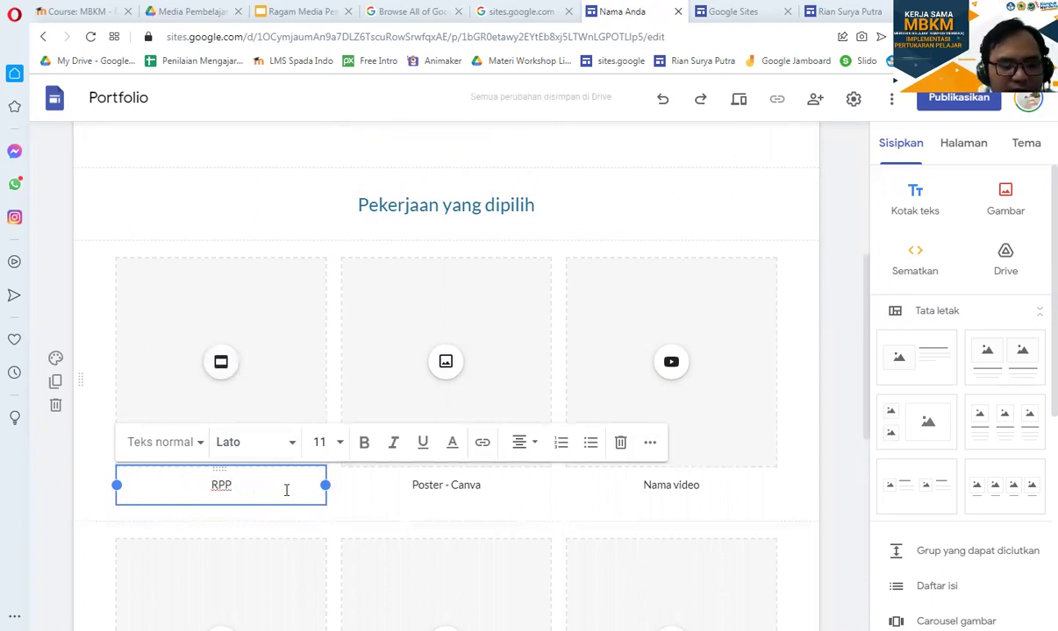
{"action": "type", "text": " KI"}
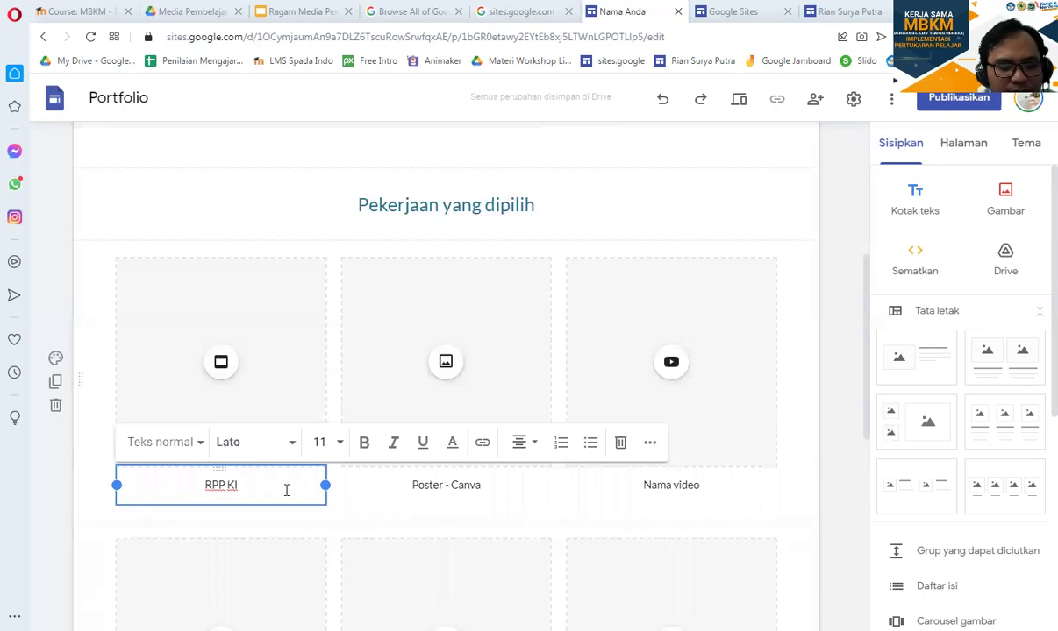
{"action": "type", "text": "-KD"}
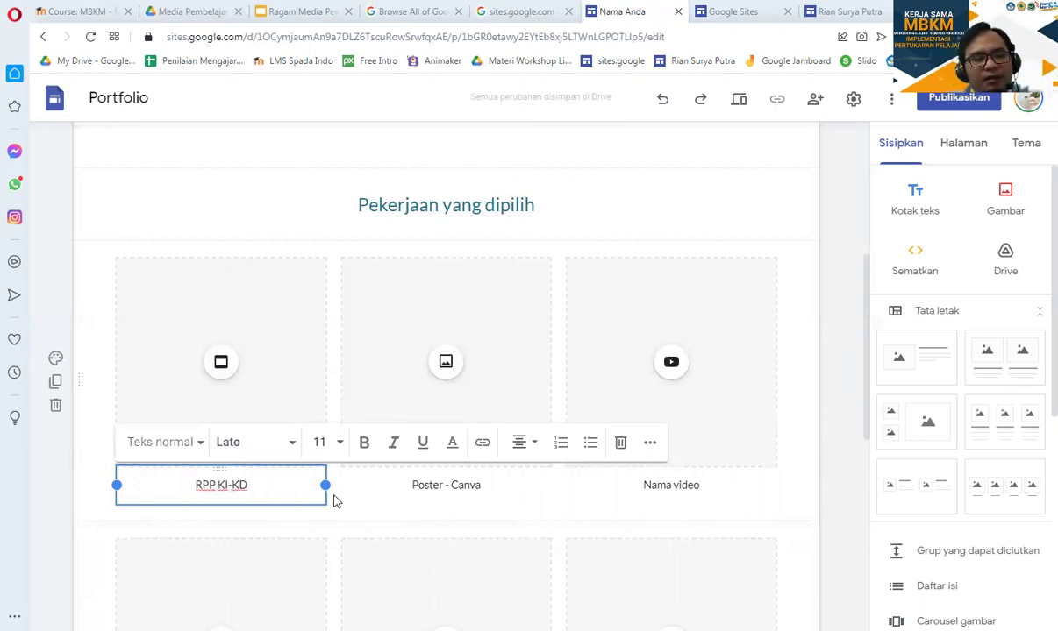
{"action": "left_click", "coordinate": [330, 499]}
{"action": "left_click", "coordinate": [672, 485]}
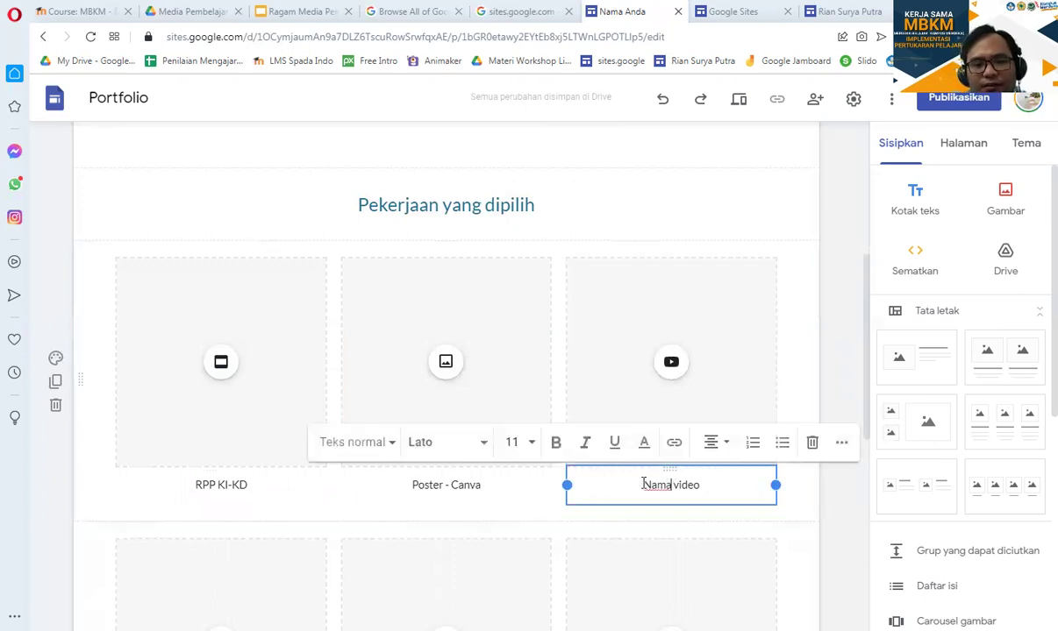
- Select the third tile's 'Nama video' placeholder and open its YouTube video picker
{"action": "left_click_drag", "start_coordinate": [647, 485], "coordinate": [700, 485]}
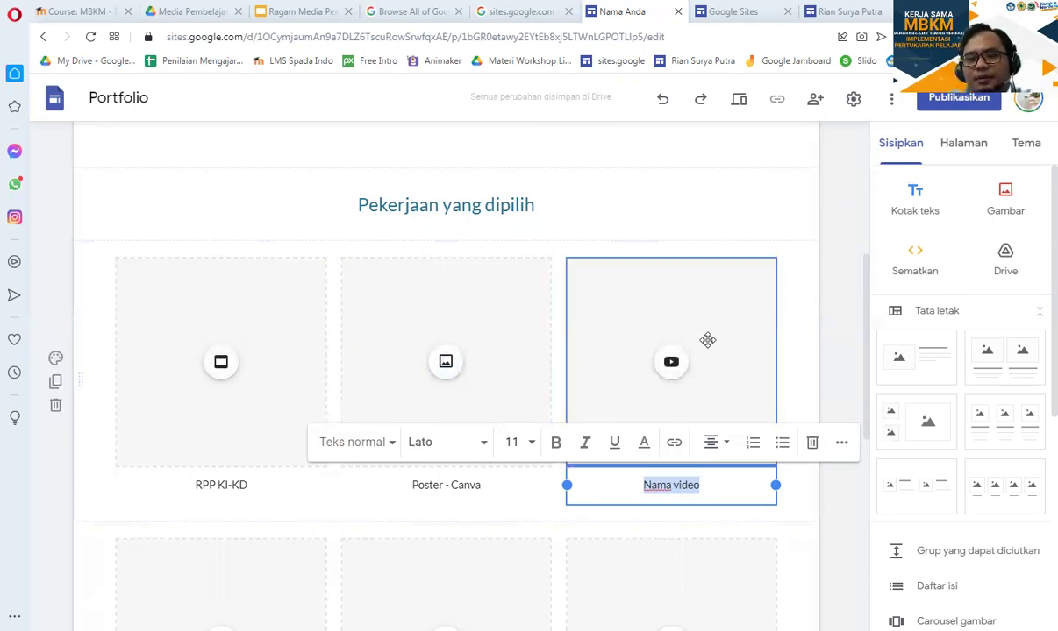
{"action": "left_click", "coordinate": [968, 155]}
{"action": "left_click", "coordinate": [898, 155]}
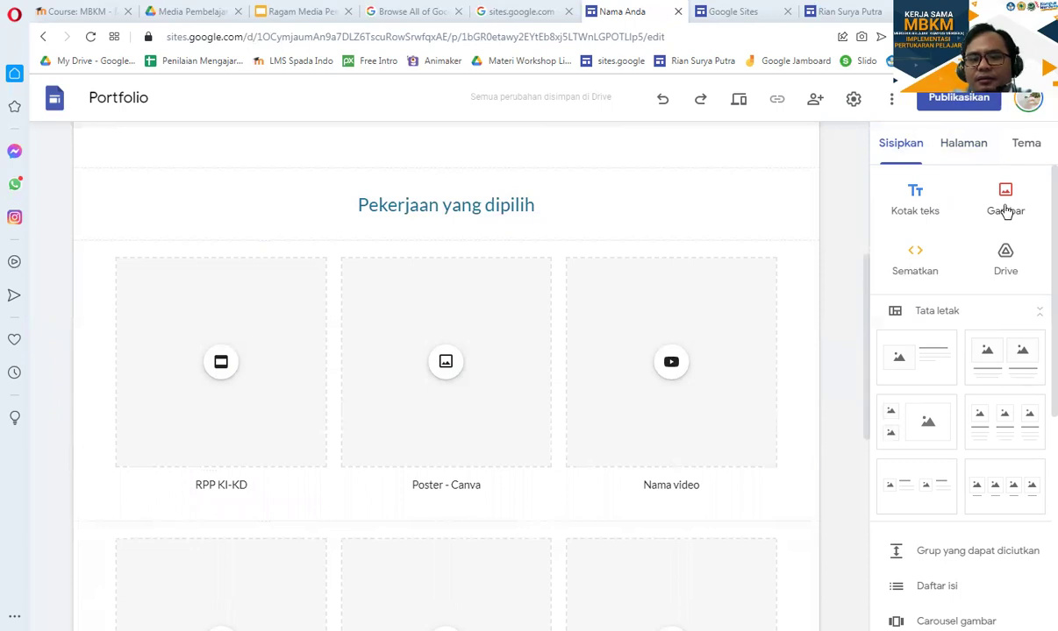
{"action": "left_click", "coordinate": [697, 372]}
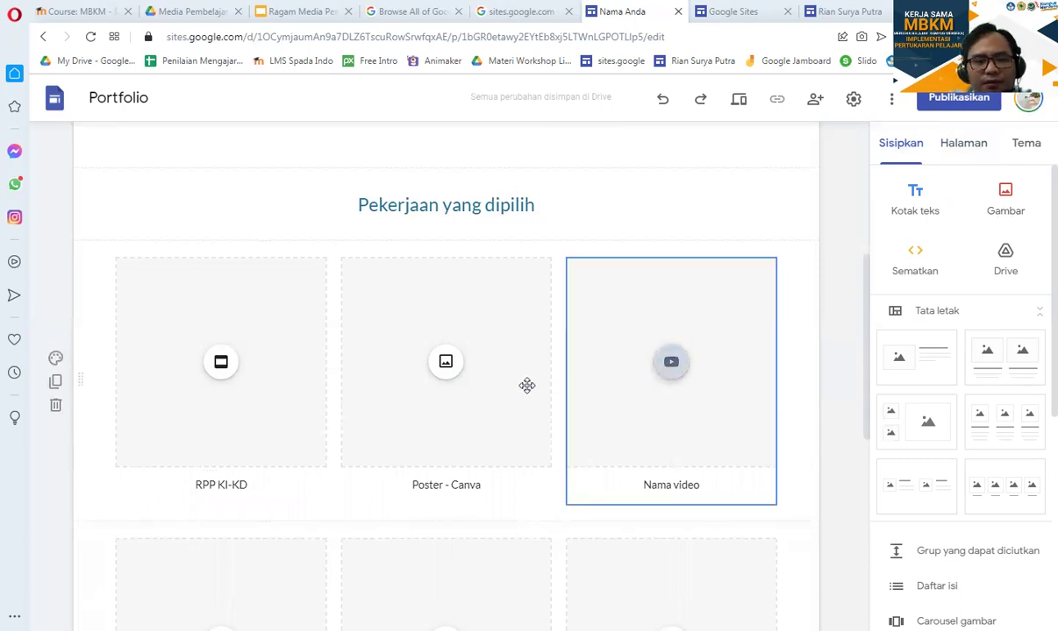
{"action": "left_click", "coordinate": [219, 396]}
{"action": "left_click", "coordinate": [734, 389]}
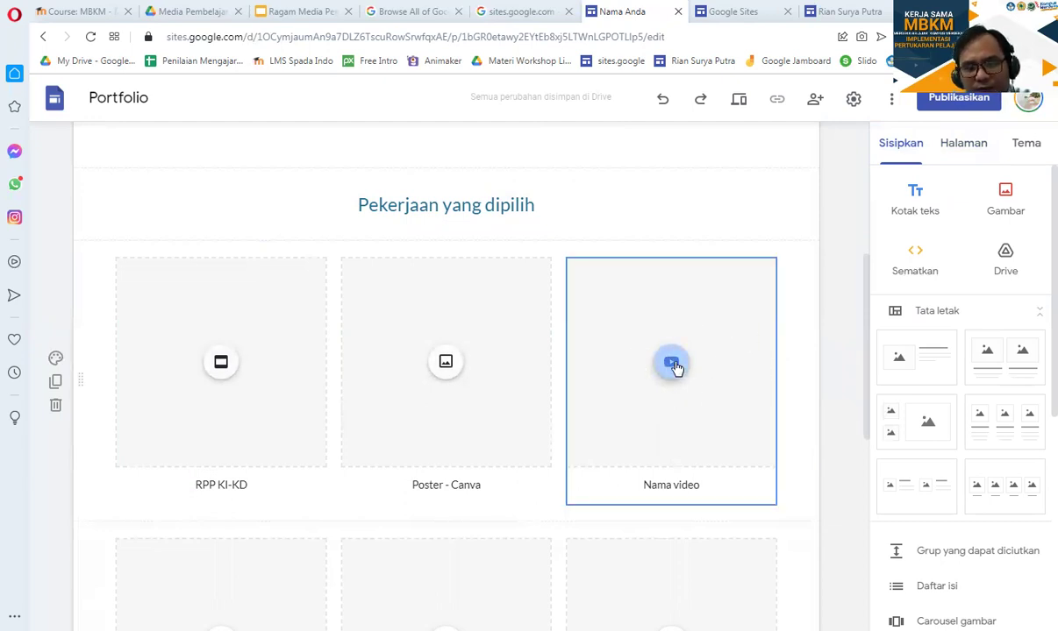
{"action": "left_click", "coordinate": [673, 365]}
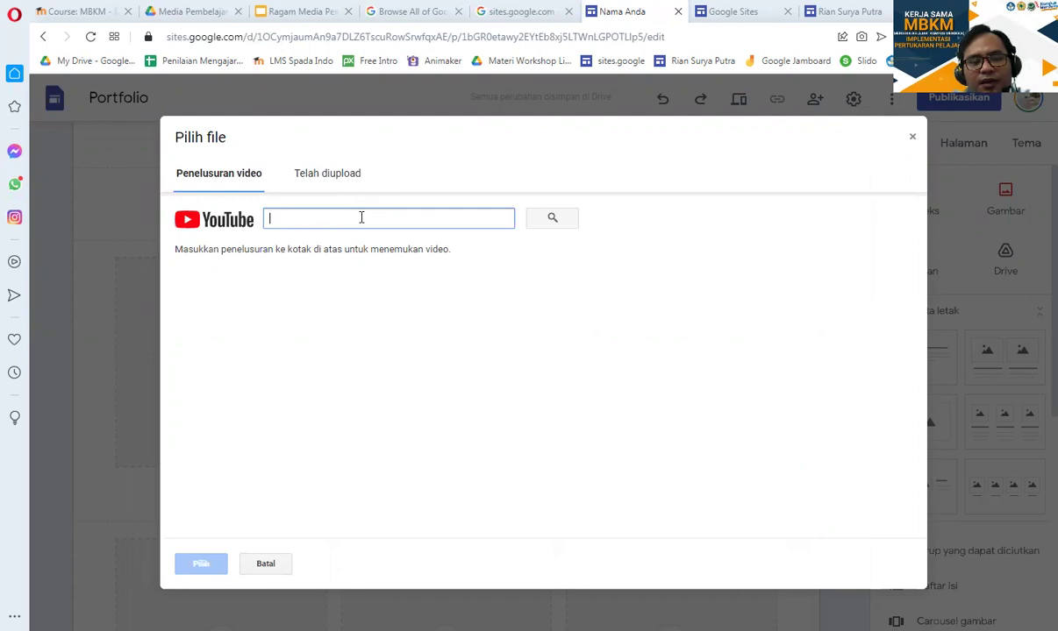
- Focus the picker's YouTube search field, then open a new browser tab with Ctrl+T
{"action": "left_click", "coordinate": [389, 217]}
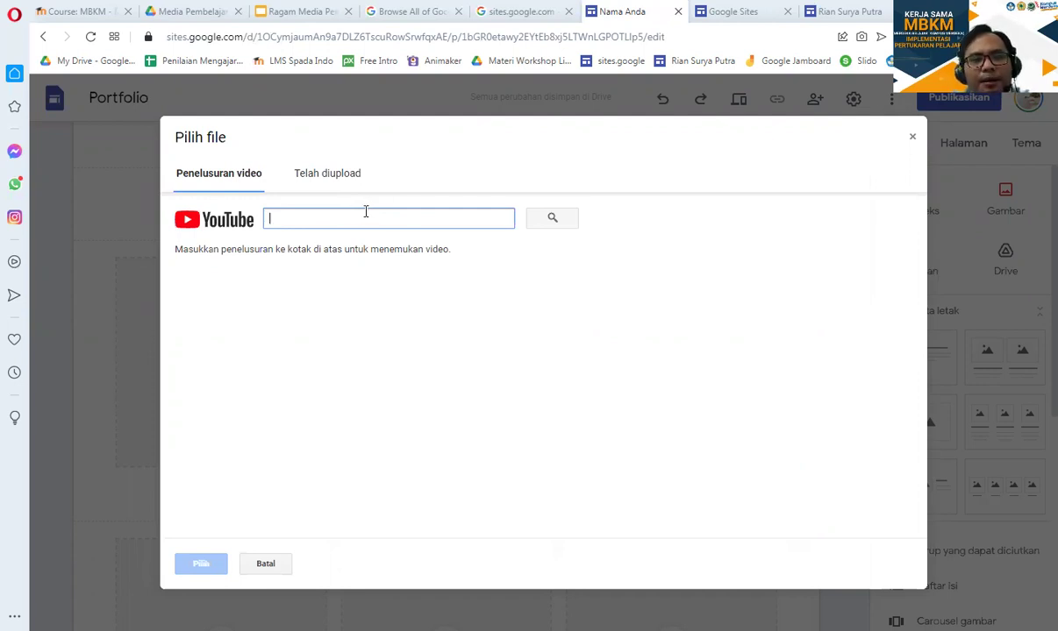
{"action": "key", "text": "ctrl+t"}
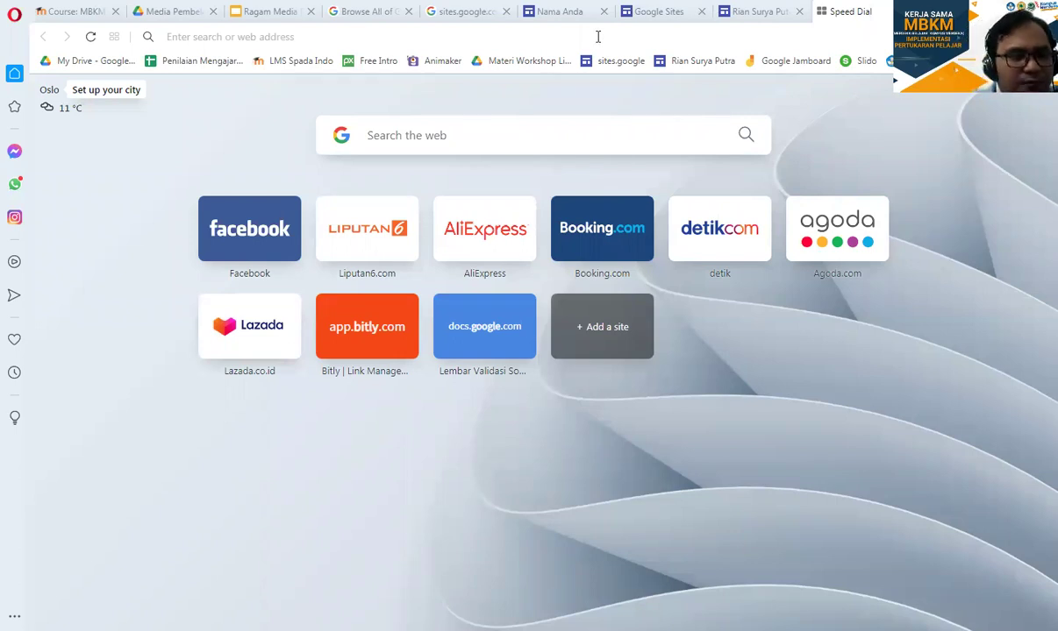
- Search 'YOUTUBE' from the Speed Dial tab and open the youtube.com result
{"action": "type", "text": "YOUTU"}
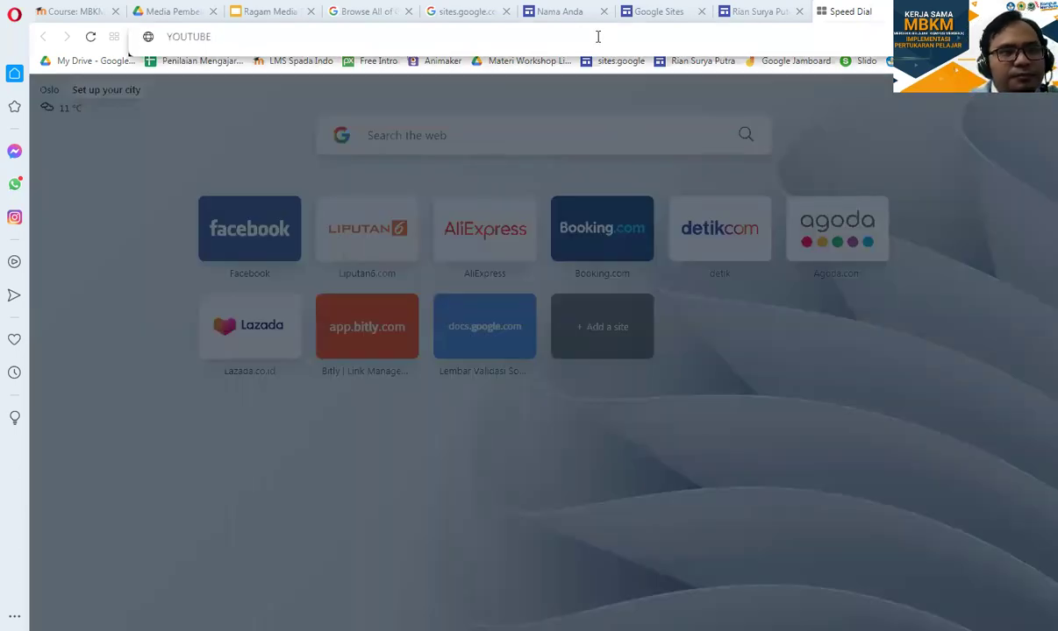
{"action": "type", "text": "BE"}
{"action": "left_click", "coordinate": [800, 109]}
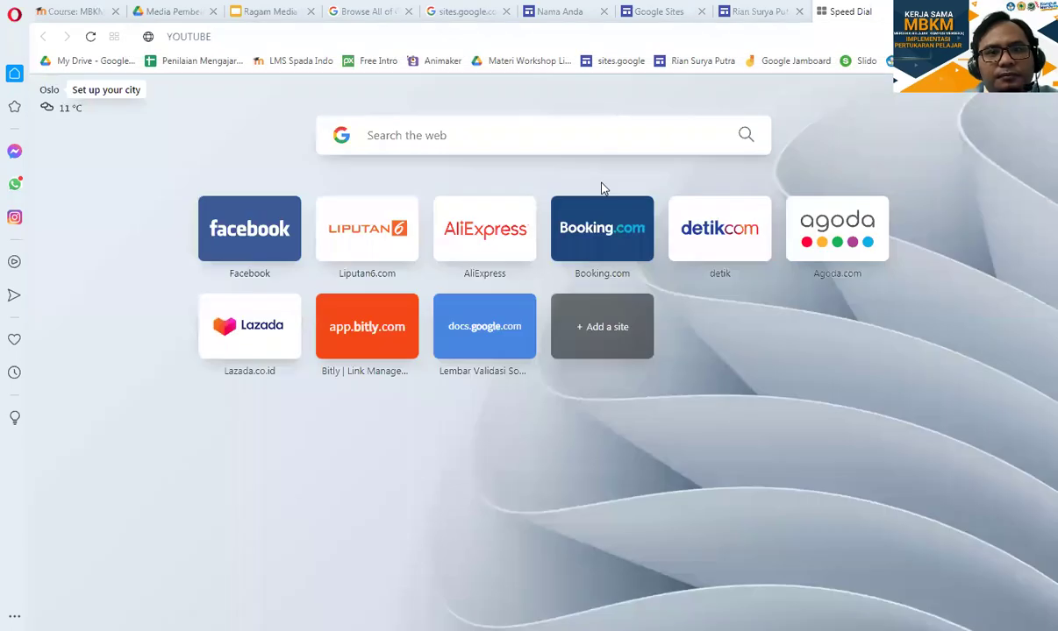
{"action": "key", "text": "Return"}
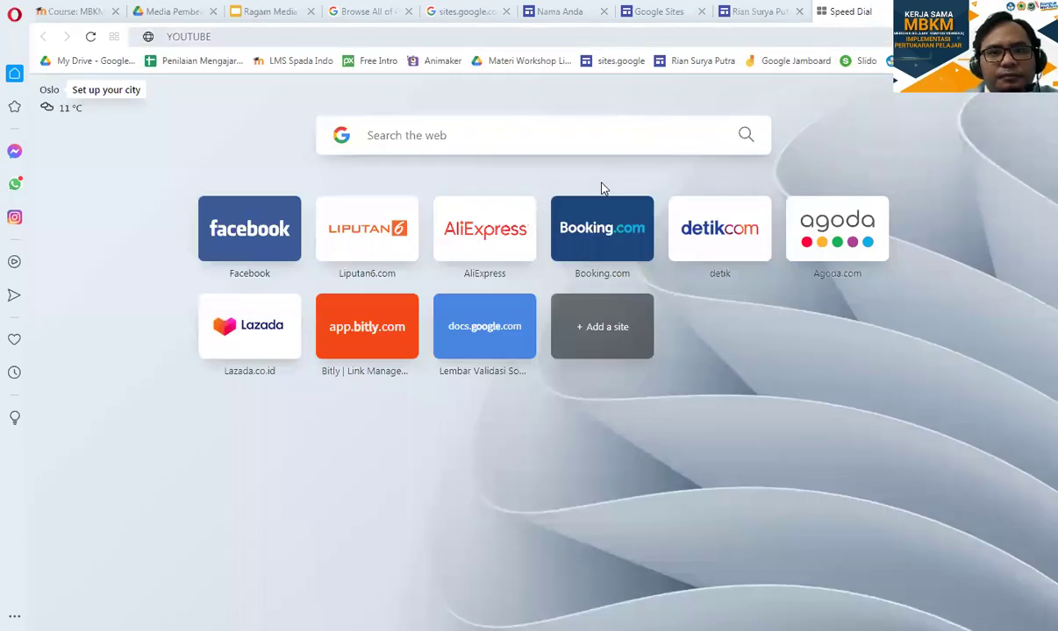
{"action": "left_click", "coordinate": [685, 136]}
{"action": "type", "text": "YOUTUBE"}
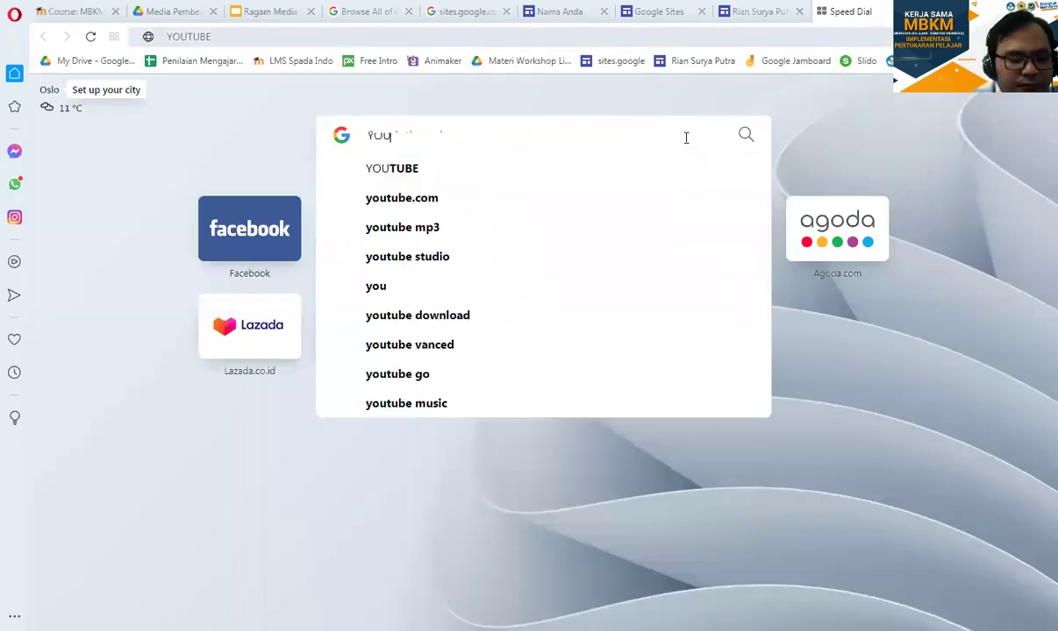
{"action": "key", "text": "Down"}
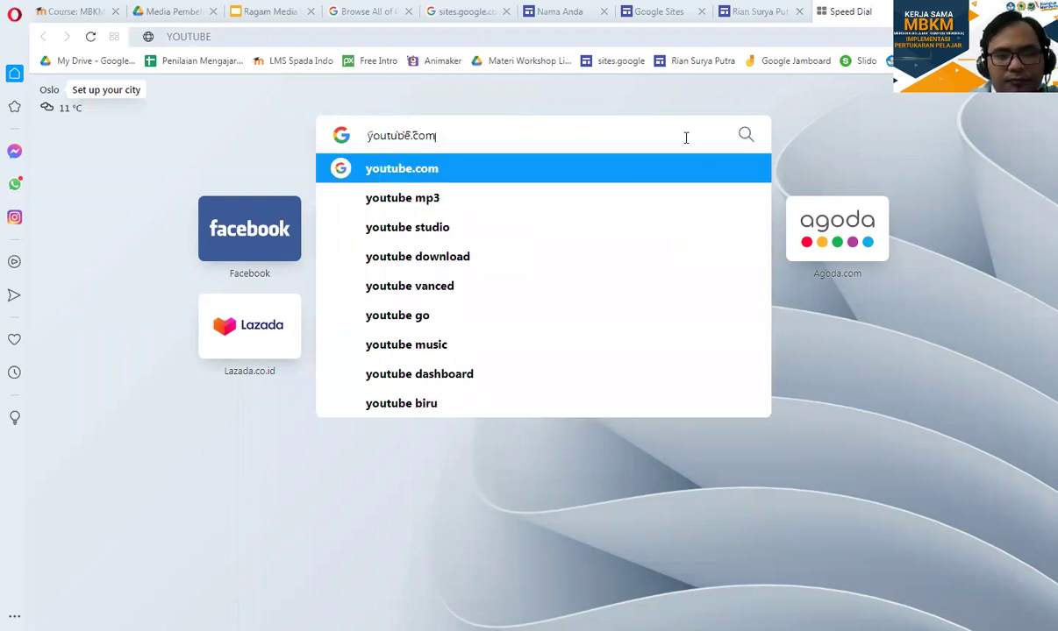
{"action": "key", "text": "Return"}
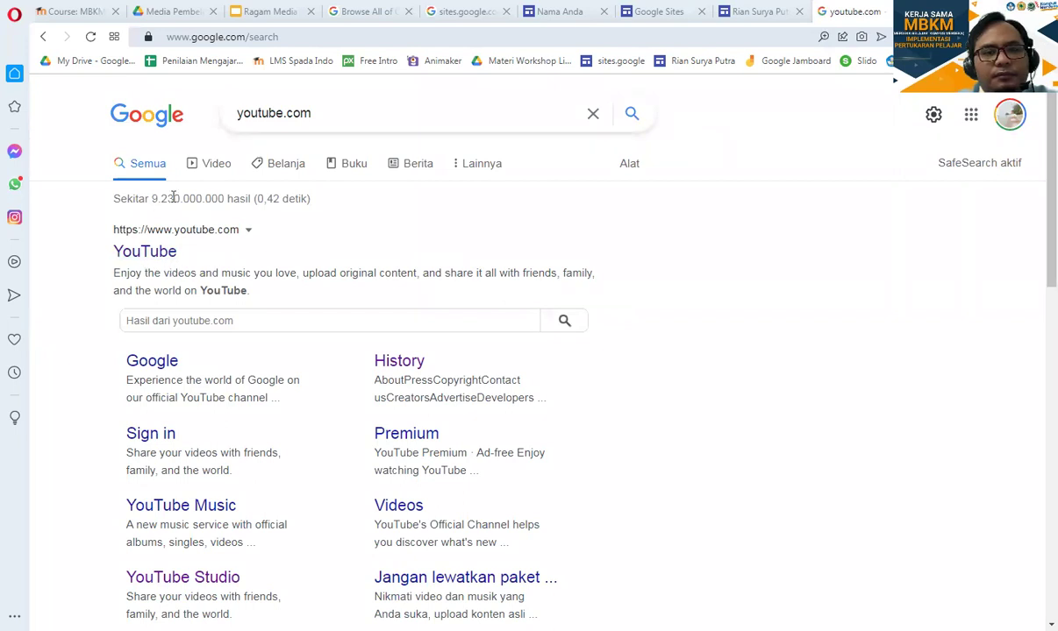
{"action": "left_click", "coordinate": [145, 254]}
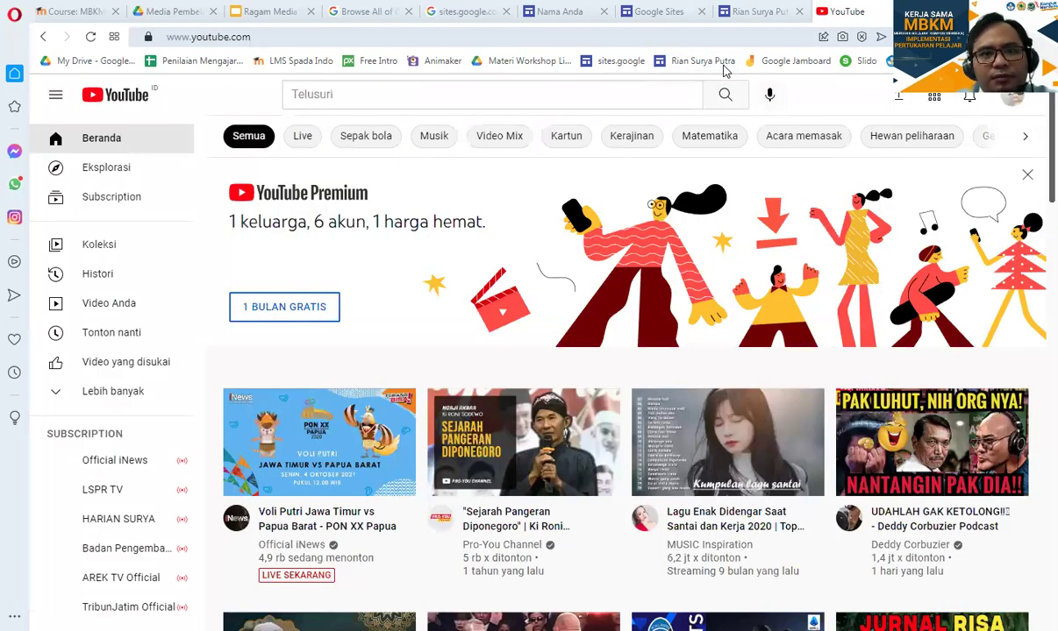
- Search YouTube for 'PBI AL HIKMAH' and browse the PBI Al Hikmah Surabaya channel's videos
{"action": "left_click", "coordinate": [593, 96]}
{"action": "type", "text": "PBI AL HIKMAH"}
{"action": "key", "text": "Return"}
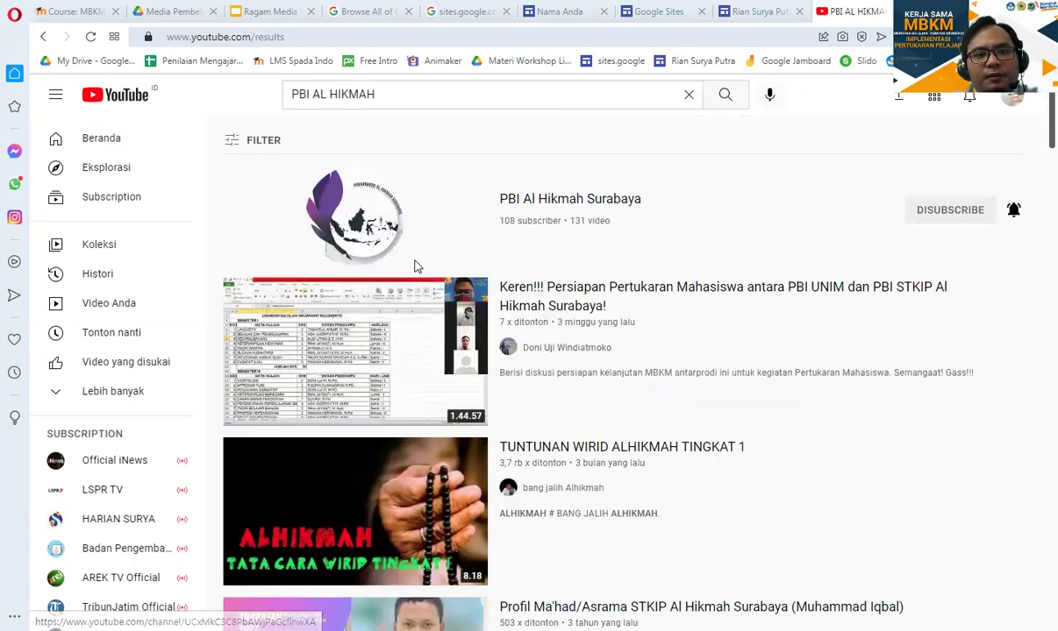
{"action": "left_click", "coordinate": [542, 196]}
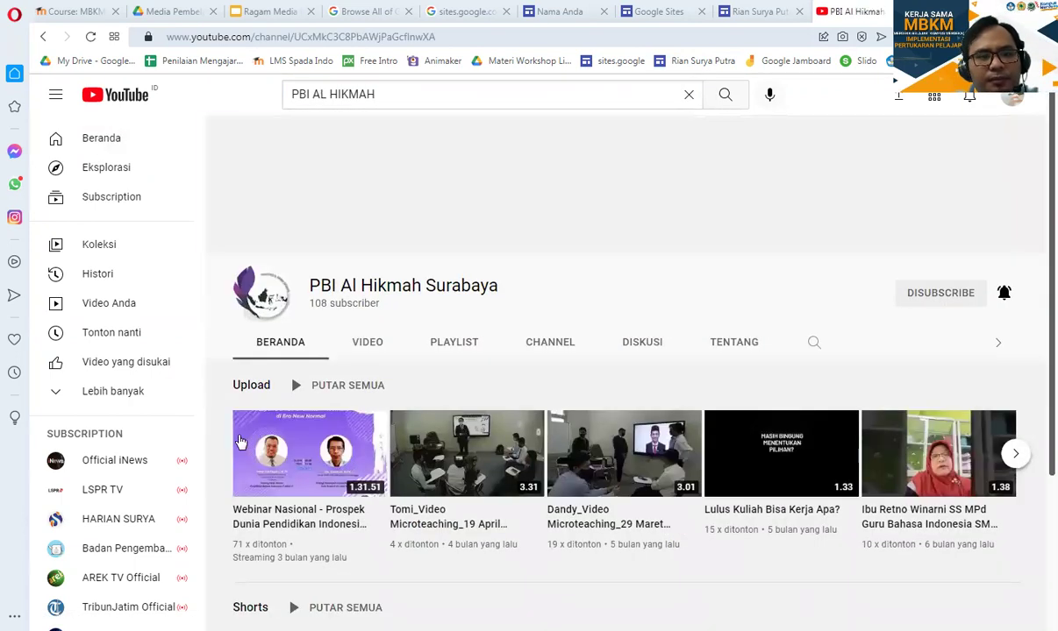
{"action": "scroll", "coordinate": [437, 442], "scroll_direction": "down", "scroll_amount": 2}
{"action": "scroll", "coordinate": [398, 369], "scroll_direction": "up", "scroll_amount": 2}
{"action": "left_click", "coordinate": [367, 342]}
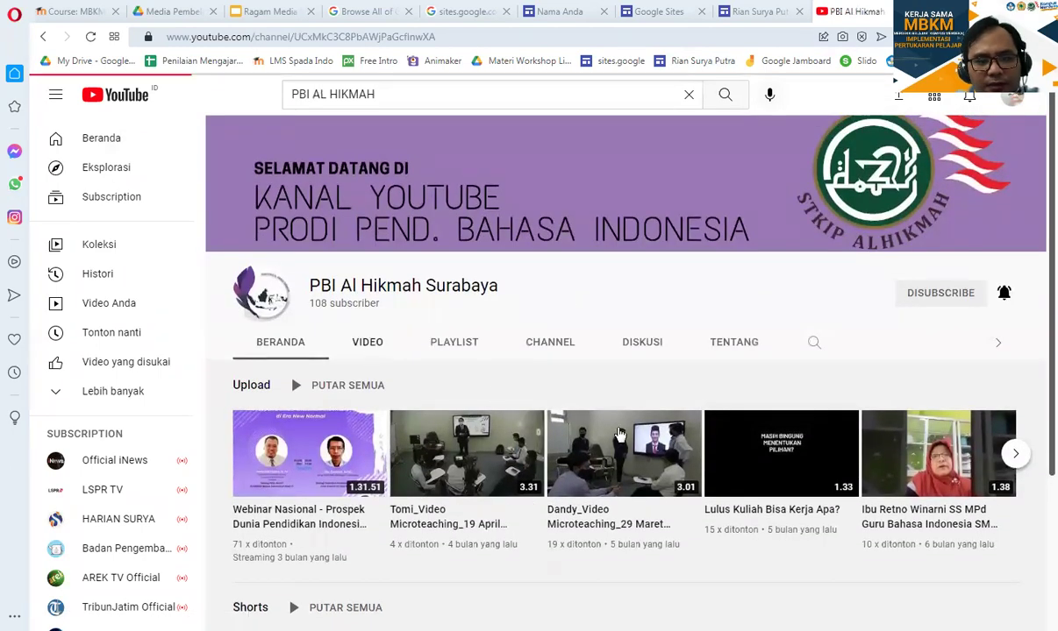
{"action": "scroll", "coordinate": [643, 461], "scroll_direction": "down", "scroll_amount": 1}
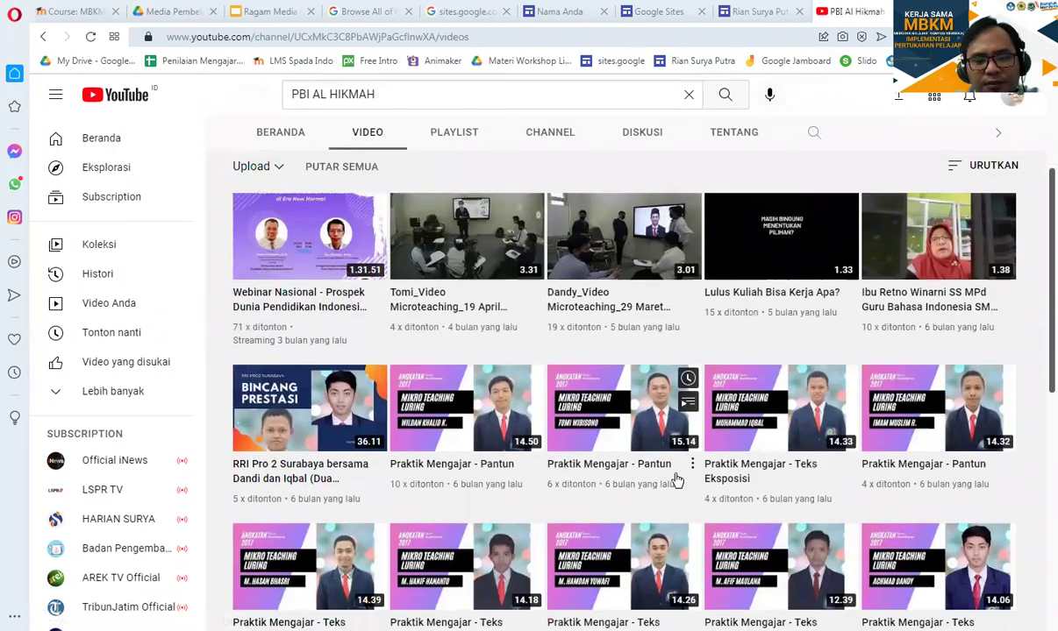
{"action": "scroll", "coordinate": [498, 497], "scroll_direction": "down", "scroll_amount": 7}
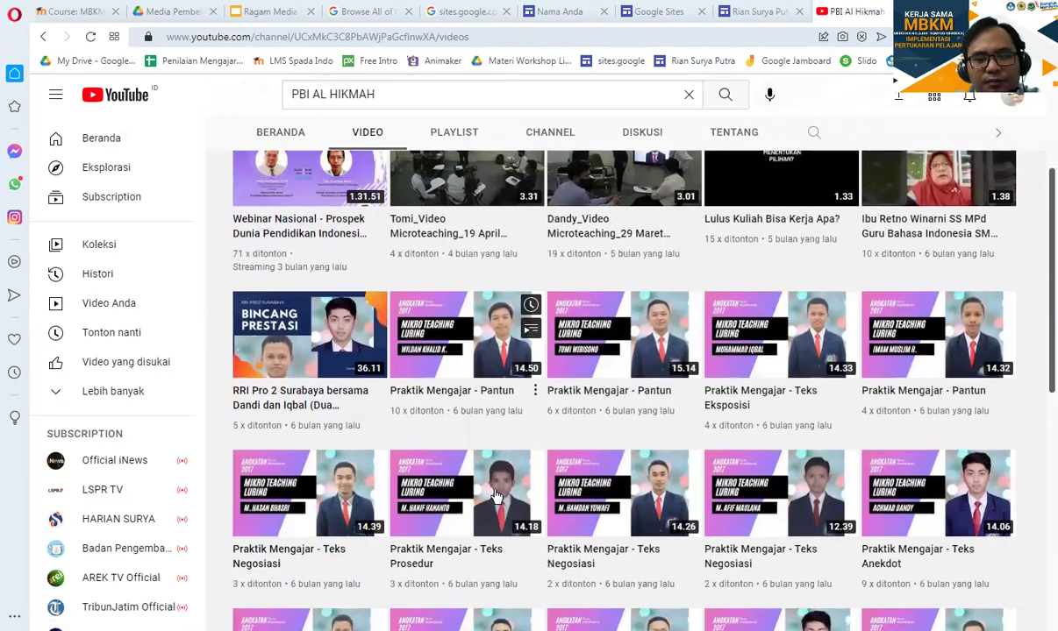
{"action": "scroll", "coordinate": [533, 524], "scroll_direction": "down", "scroll_amount": 8}
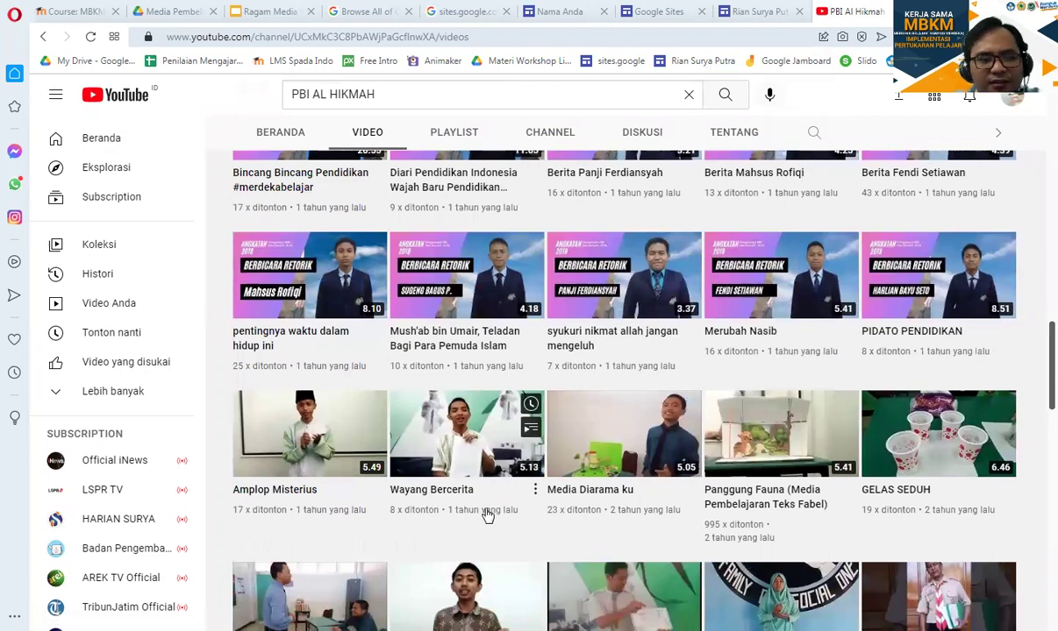
- Open 'Wayang Bercerita', copy its share link, and close the YouTube tab
{"action": "left_click", "coordinate": [443, 494]}
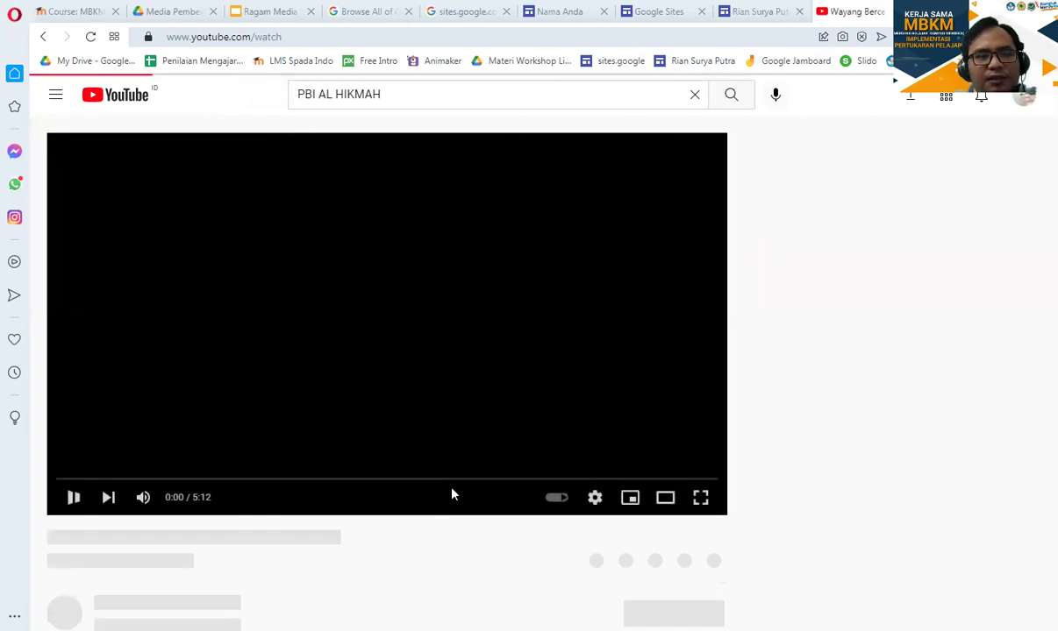
{"action": "left_click", "coordinate": [558, 566]}
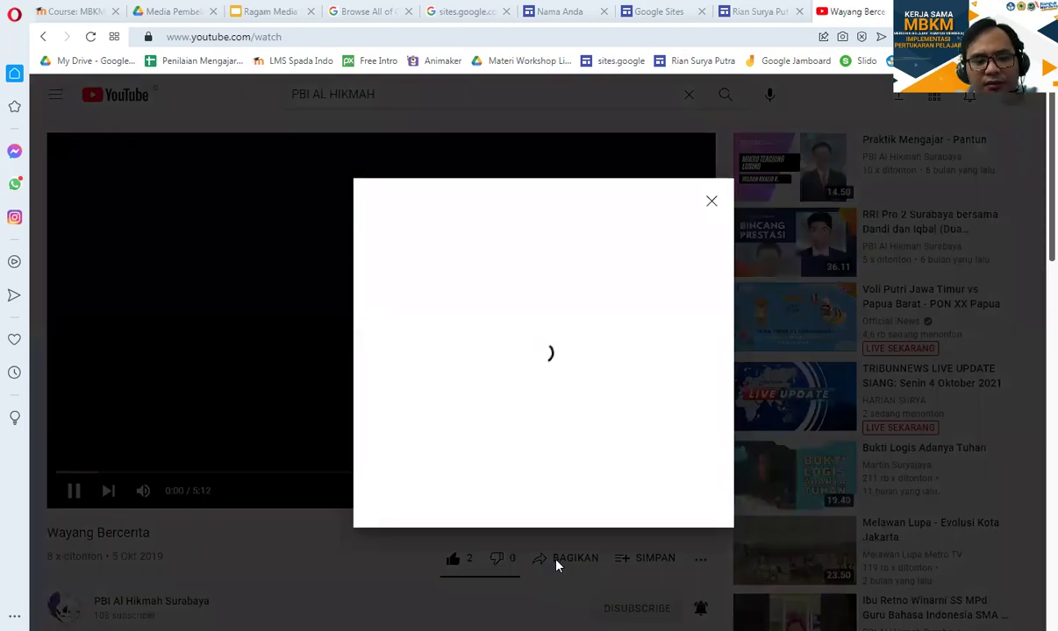
{"action": "left_click", "coordinate": [691, 391]}
{"action": "key", "text": "ctrl+c"}
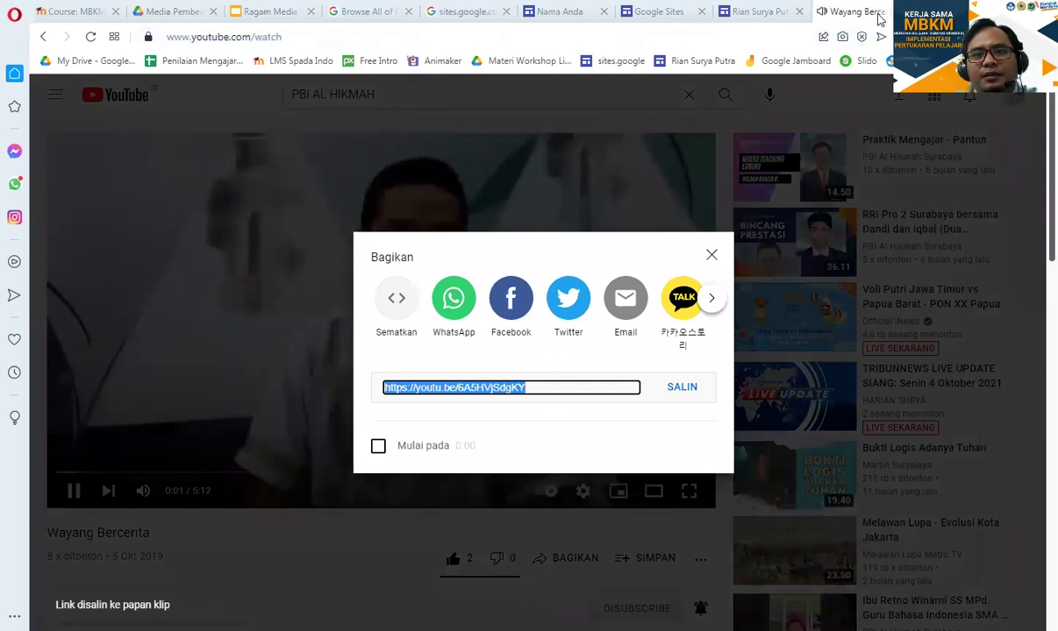
{"action": "key", "text": "ctrl+w"}
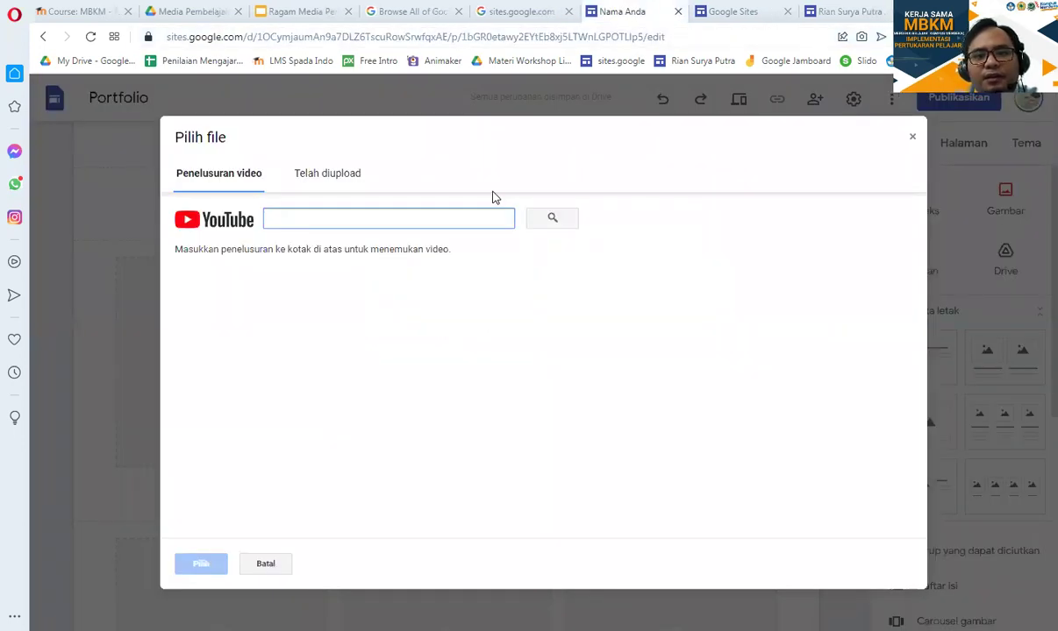
- Paste the copied youtu.be link into the picker and insert the 'Wayang Bercerita' video into the tile
{"action": "left_click", "coordinate": [501, 217]}
{"action": "key", "text": "ctrl+v"}
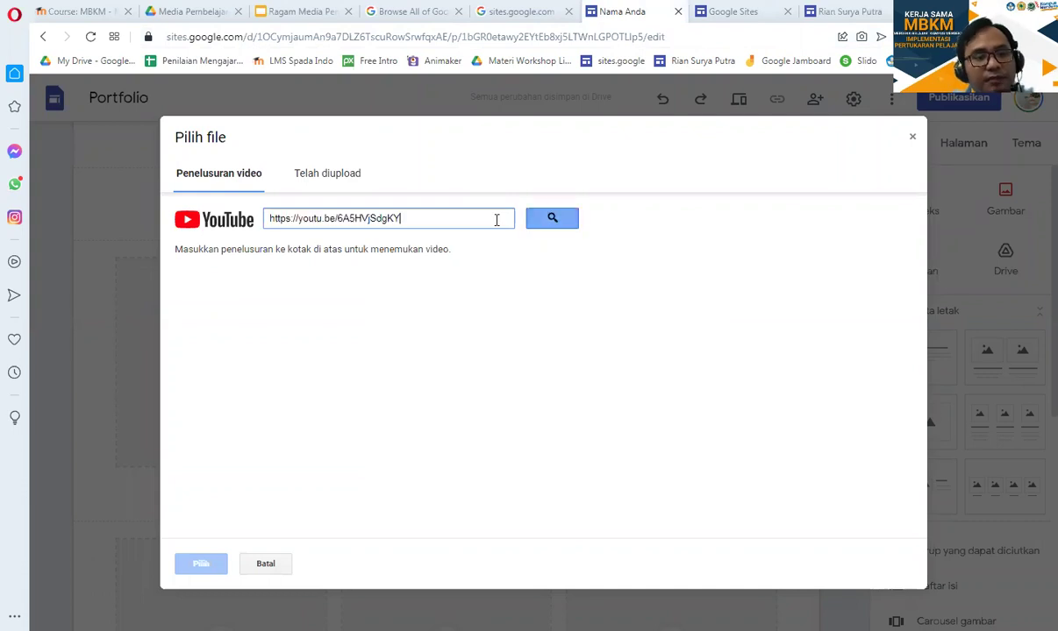
{"action": "left_click", "coordinate": [553, 220]}
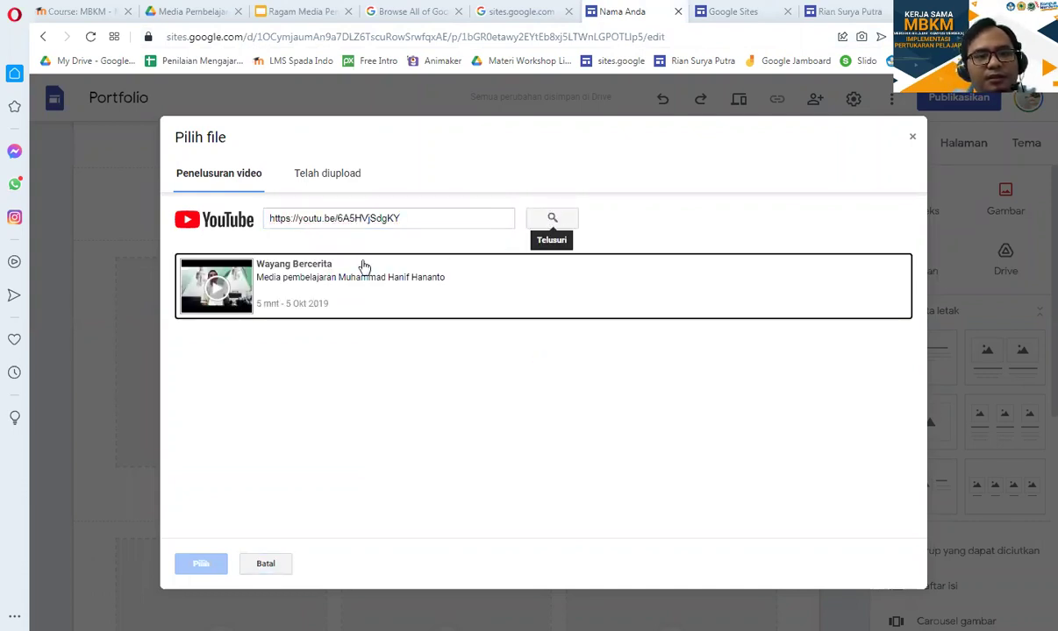
{"action": "left_click", "coordinate": [325, 292]}
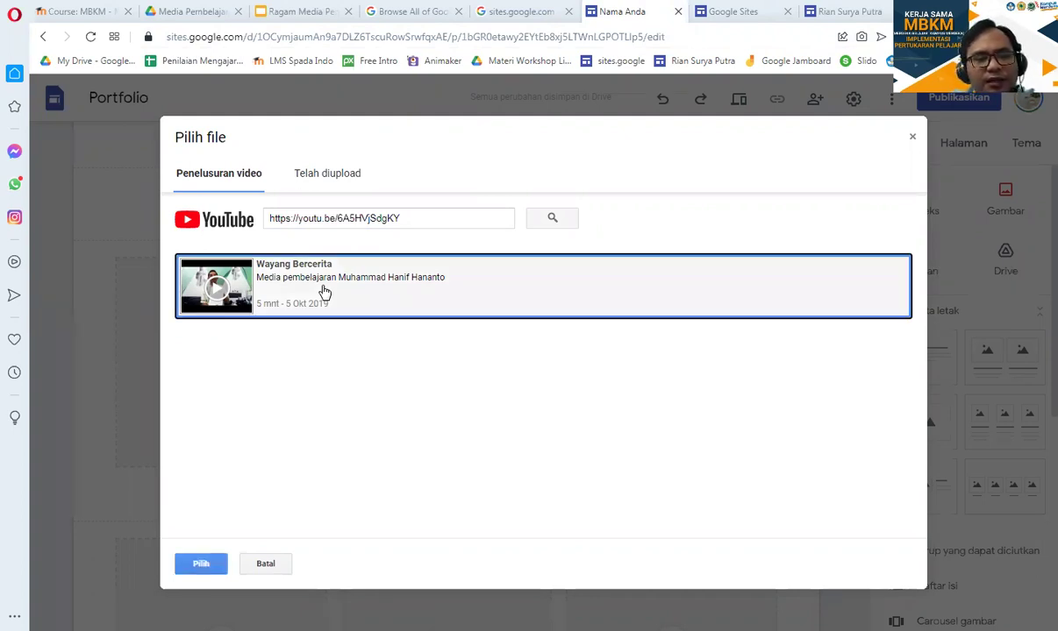
{"action": "left_click", "coordinate": [201, 564]}
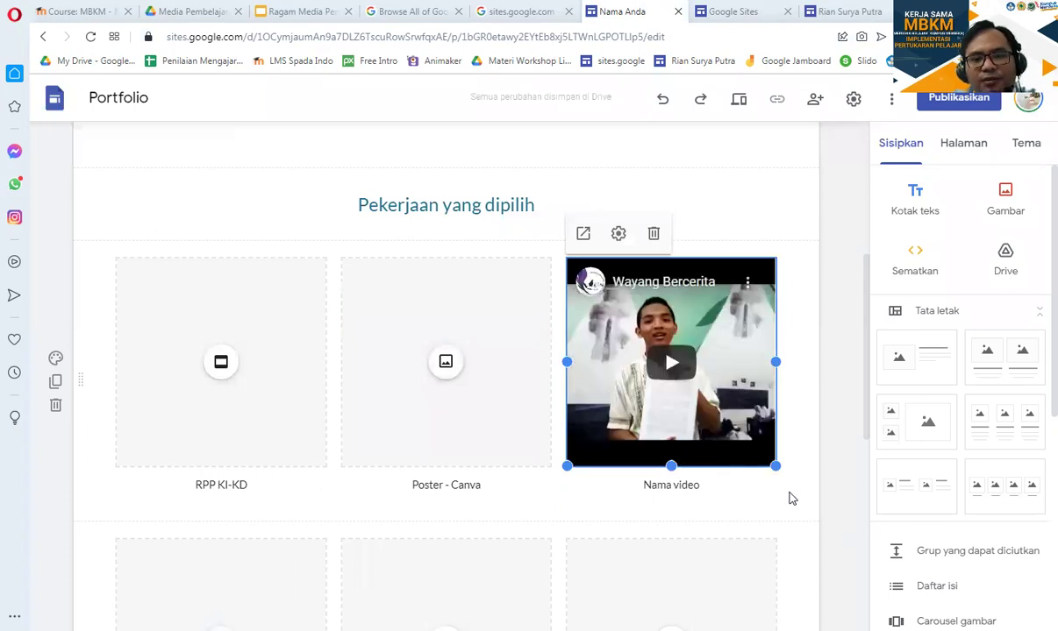
{"action": "left_click", "coordinate": [760, 512]}
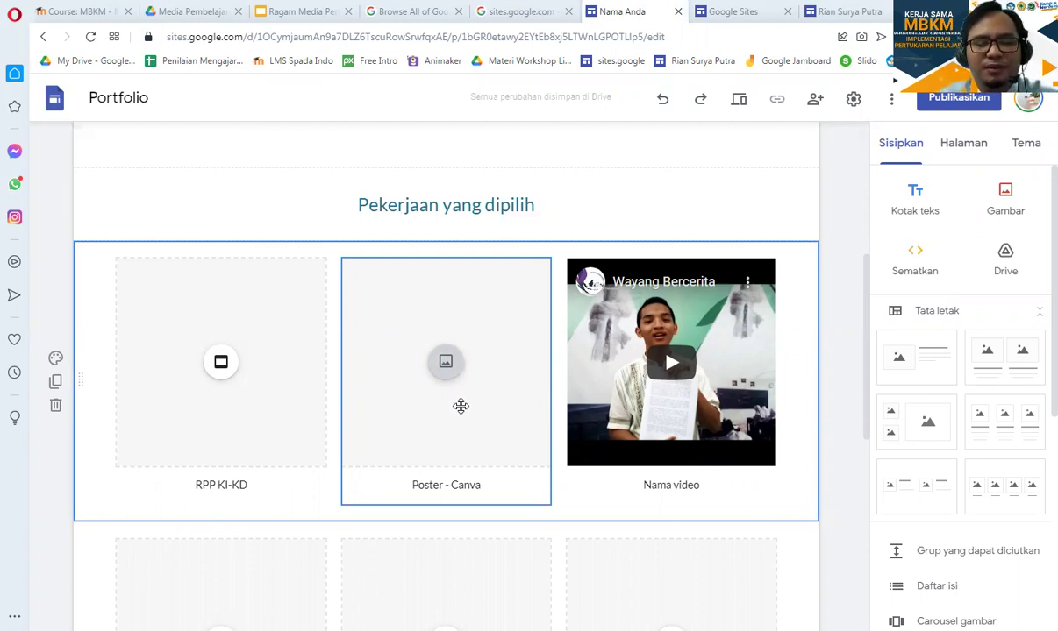
{"action": "scroll", "coordinate": [456, 423], "scroll_direction": "down", "scroll_amount": 3}
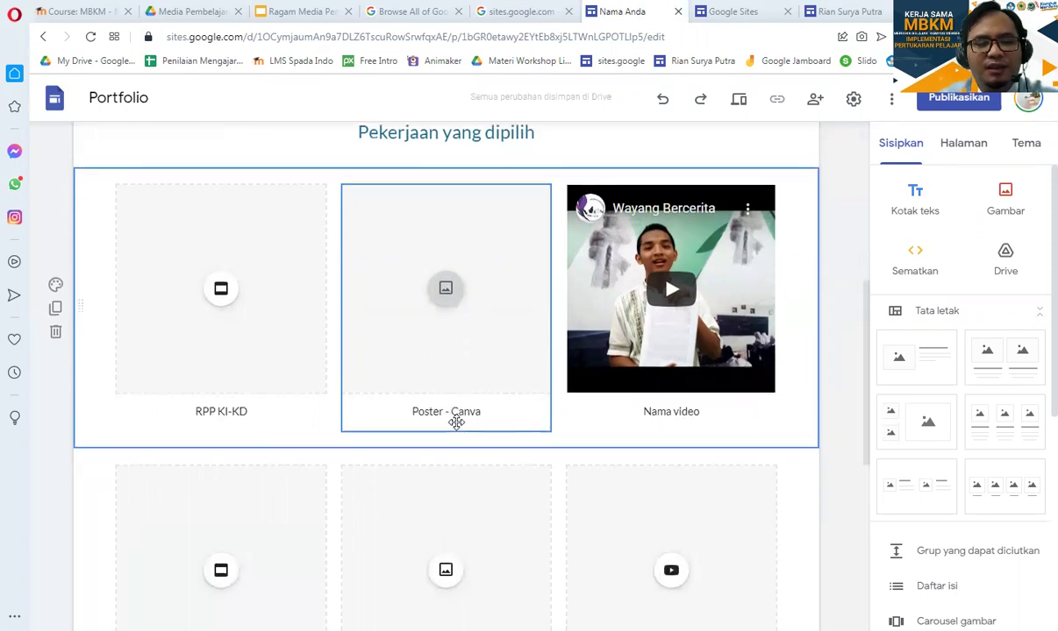
{"action": "scroll", "coordinate": [500, 496], "scroll_direction": "down", "scroll_amount": 3}
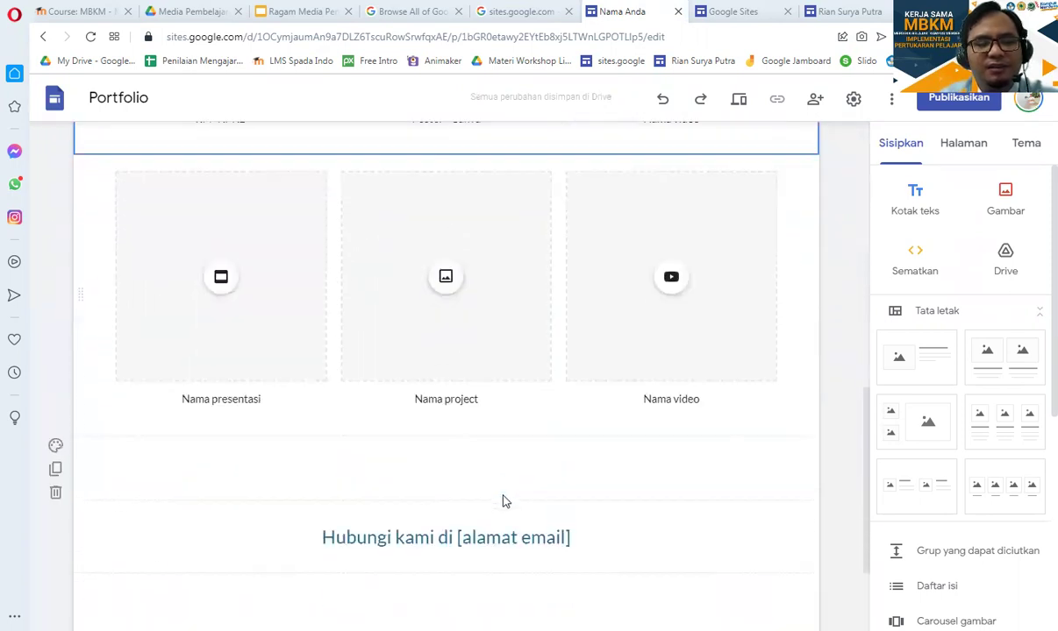
{"action": "scroll", "coordinate": [505, 499], "scroll_direction": "up", "scroll_amount": 5}
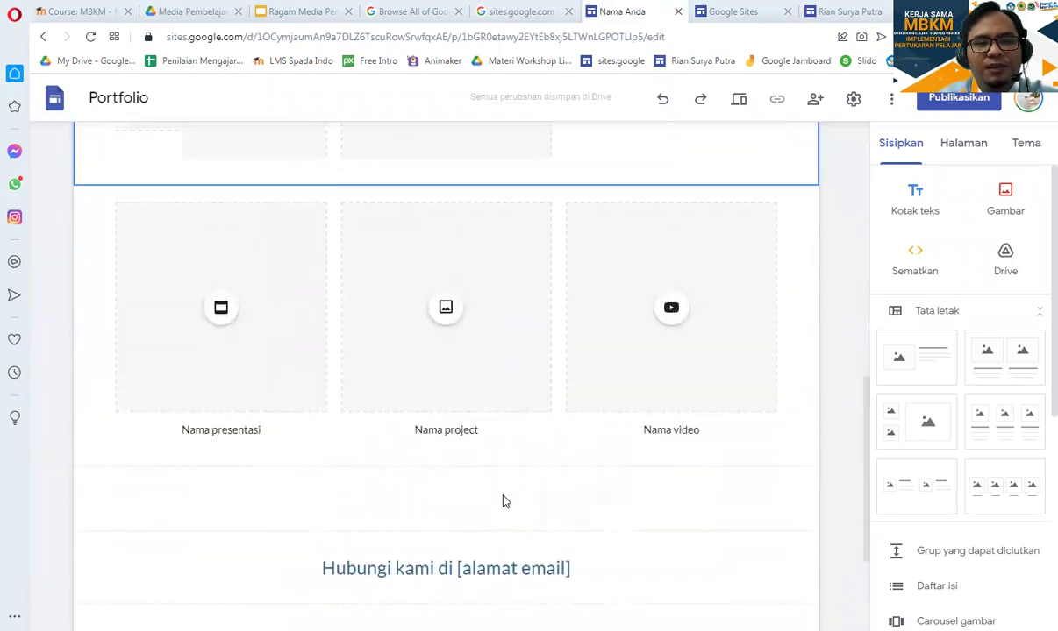
{"action": "scroll", "coordinate": [502, 497], "scroll_direction": "up", "scroll_amount": 3}
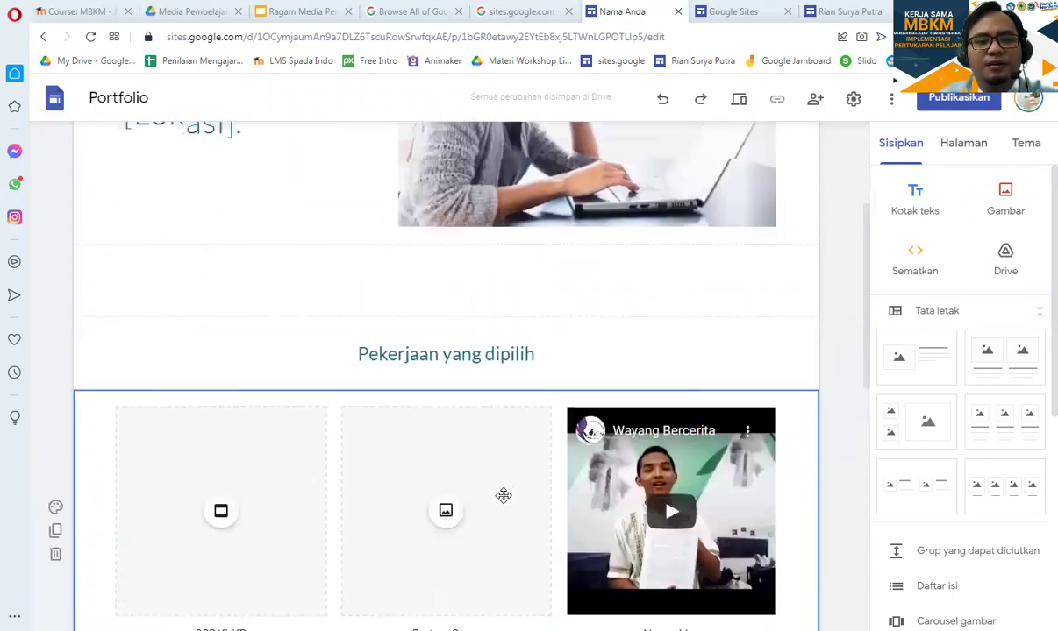
{"action": "scroll", "coordinate": [503, 496], "scroll_direction": "down", "scroll_amount": 3}
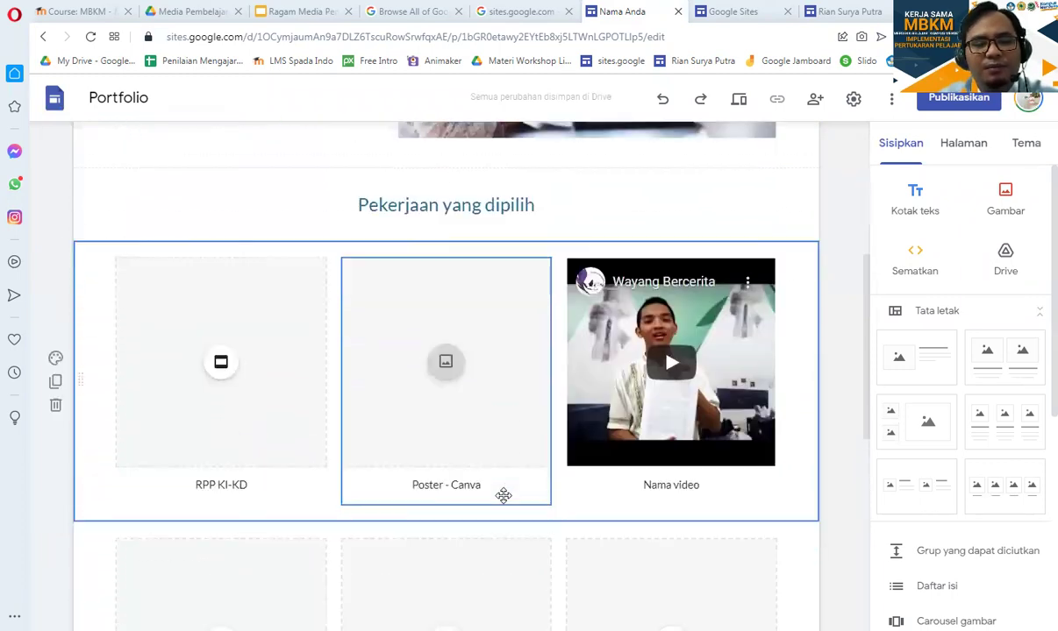
- Switch to the finished example Portofolio site's tab and scroll its home page
{"action": "left_click", "coordinate": [728, 12]}
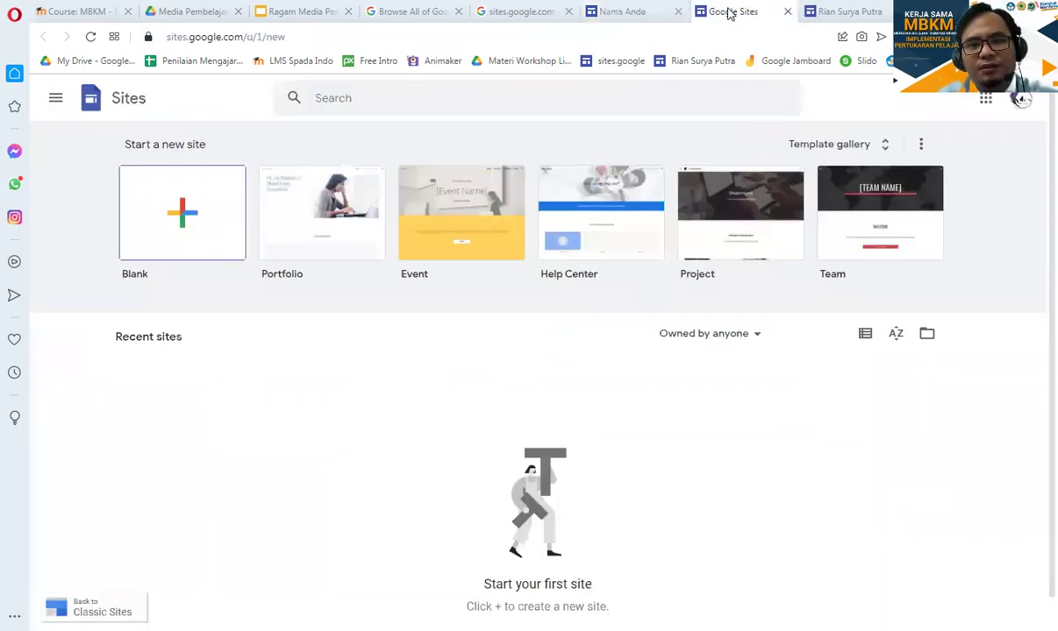
{"action": "left_click", "coordinate": [814, 13]}
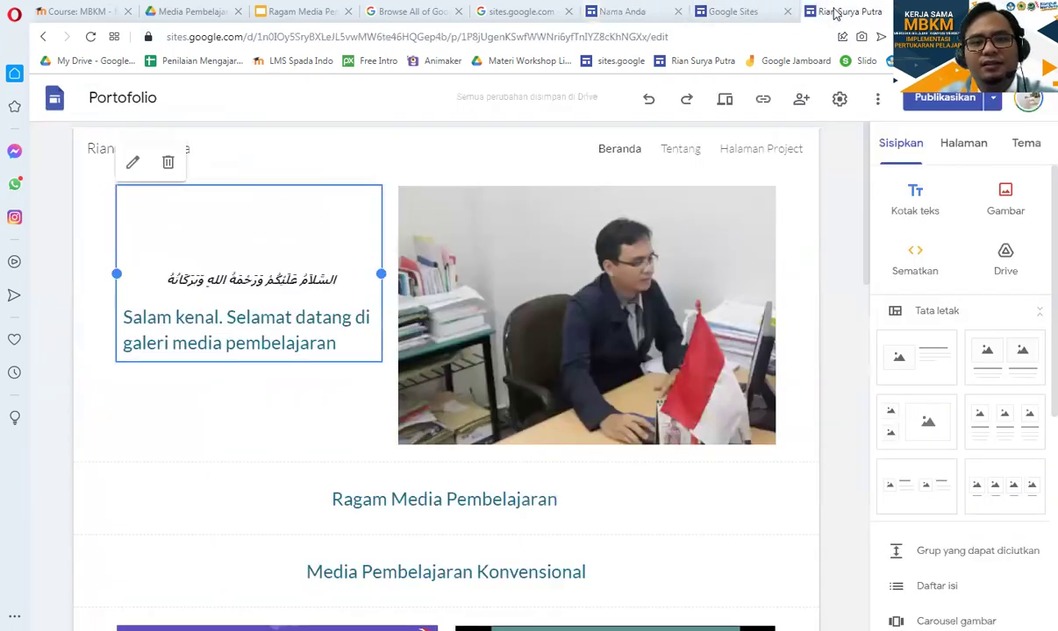
{"action": "left_click", "coordinate": [840, 280]}
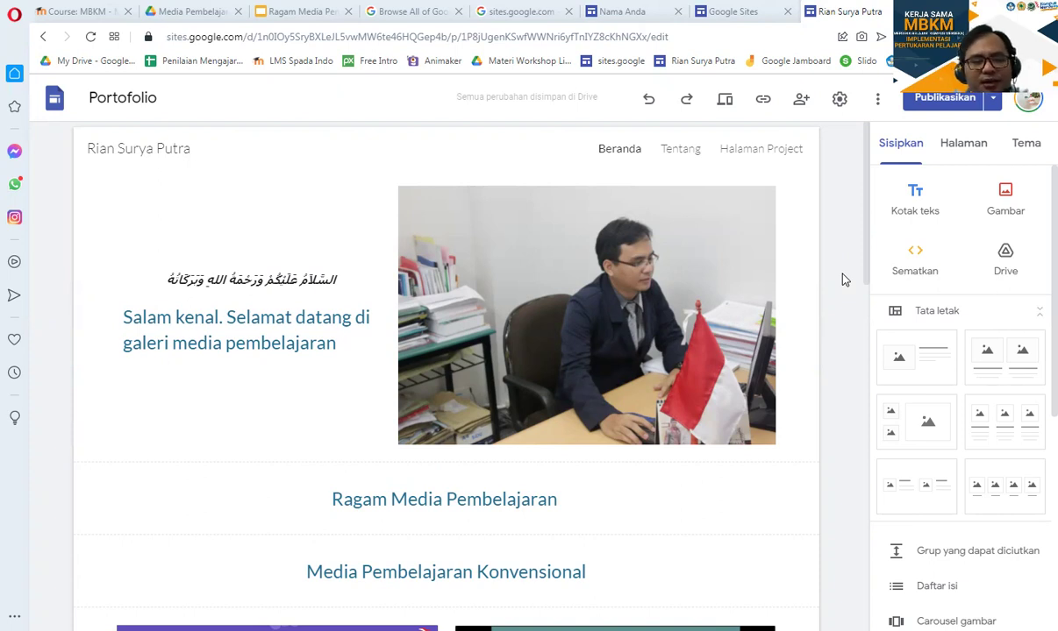
{"action": "scroll", "coordinate": [844, 279], "scroll_direction": "down", "scroll_amount": 2}
{"action": "scroll", "coordinate": [844, 281], "scroll_direction": "up", "scroll_amount": 2}
{"action": "scroll", "coordinate": [844, 282], "scroll_direction": "down", "scroll_amount": 2}
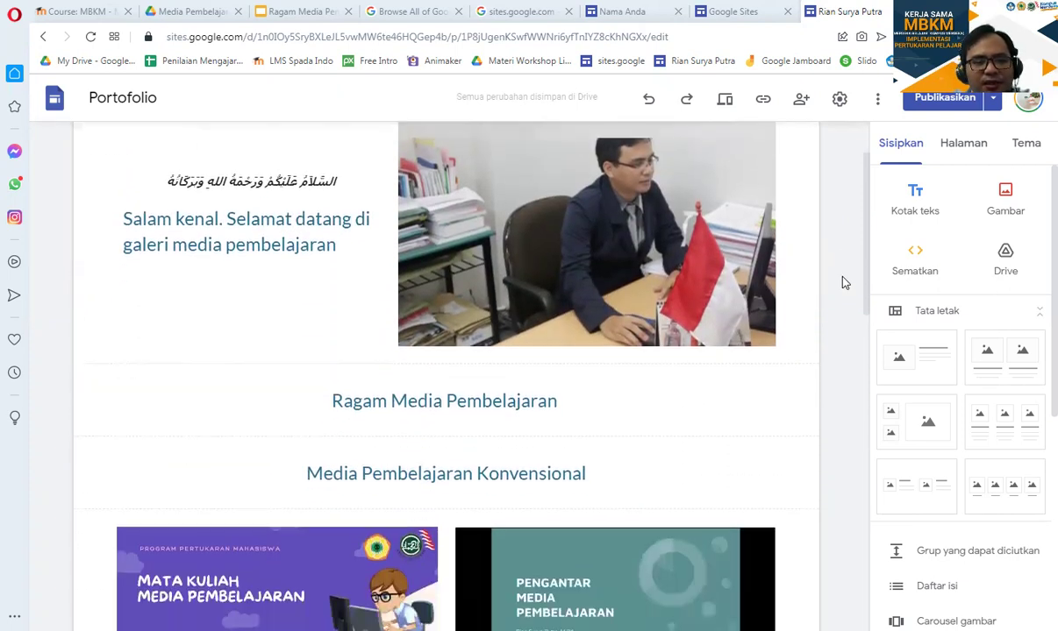
- Inspect the Media Pembelajaran Konvensional section's image, Google Slides and YouTube video tiles
{"action": "left_click", "coordinate": [464, 350]}
{"action": "left_click", "coordinate": [627, 425]}
{"action": "scroll", "coordinate": [626, 351], "scroll_direction": "down", "scroll_amount": 2}
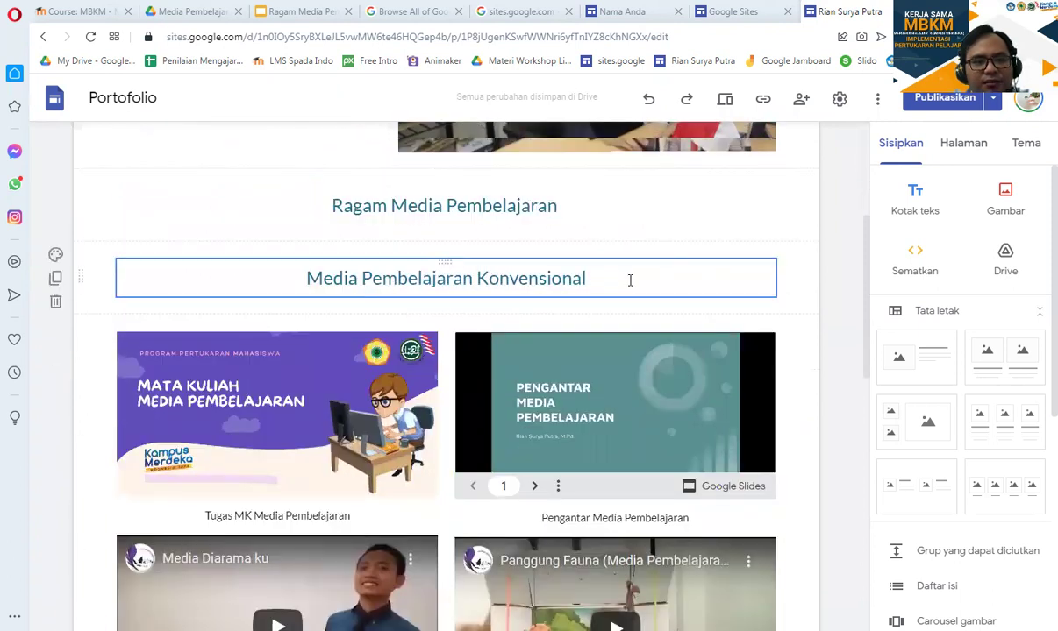
{"action": "scroll", "coordinate": [625, 279], "scroll_direction": "down", "scroll_amount": 1}
{"action": "left_click", "coordinate": [228, 328]}
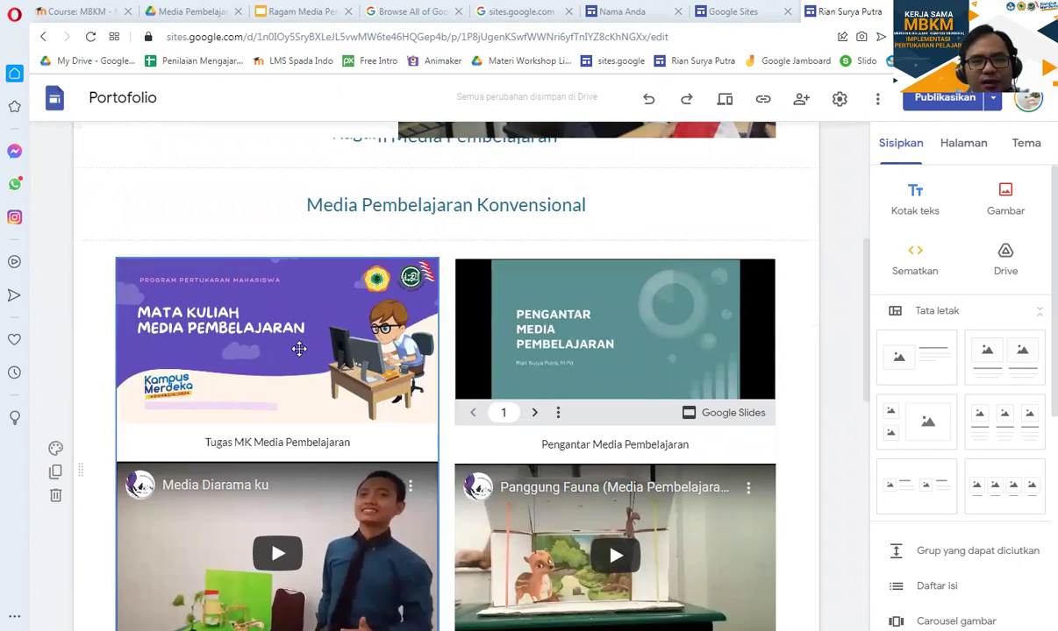
{"action": "scroll", "coordinate": [300, 349], "scroll_direction": "down", "scroll_amount": 1}
{"action": "left_click", "coordinate": [551, 306]}
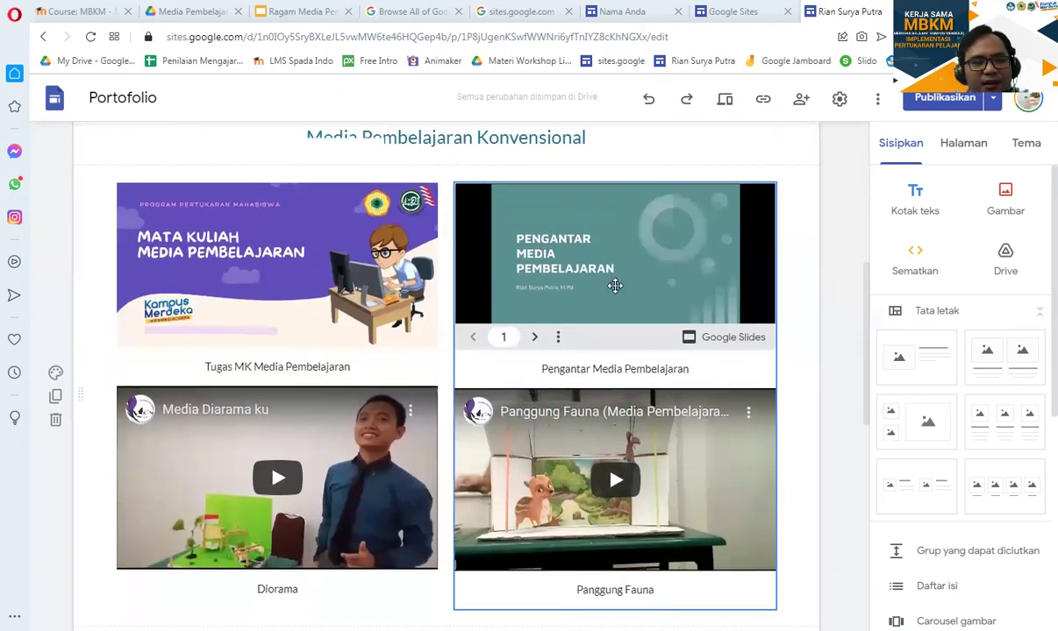
{"action": "scroll", "coordinate": [368, 309], "scroll_direction": "down", "scroll_amount": 2}
{"action": "left_click", "coordinate": [368, 308]}
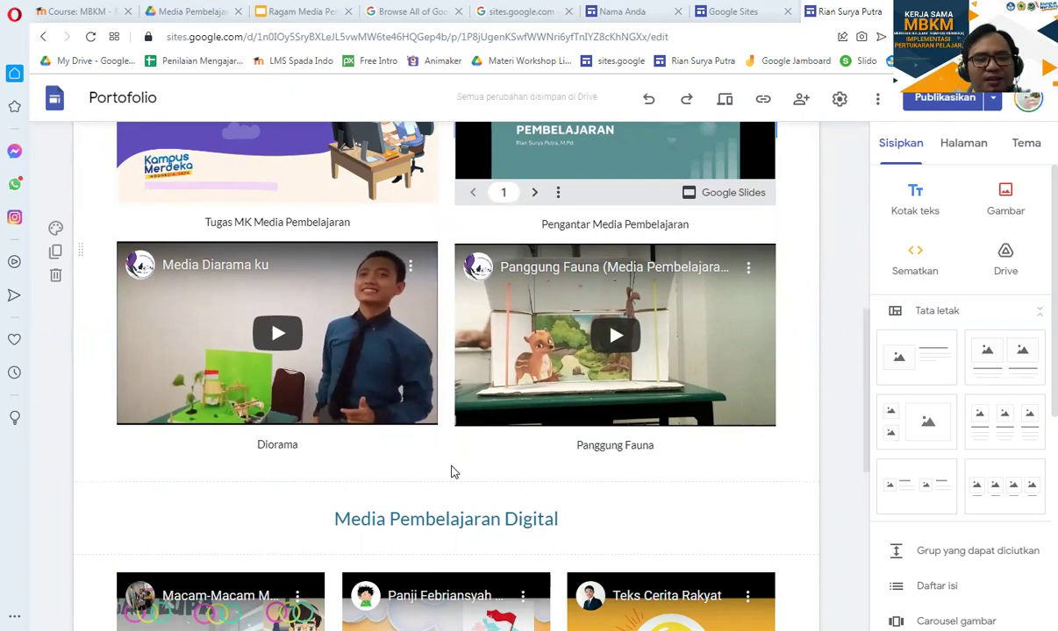
{"action": "scroll", "coordinate": [452, 471], "scroll_direction": "down", "scroll_amount": 3}
{"action": "scroll", "coordinate": [478, 382], "scroll_direction": "down", "scroll_amount": 1}
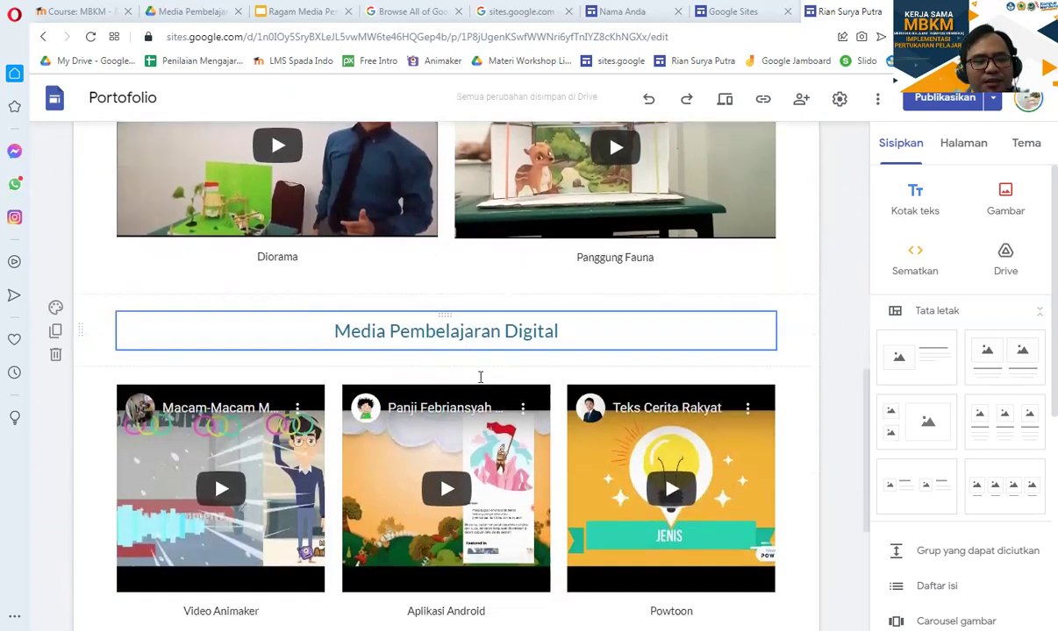
{"action": "scroll", "coordinate": [479, 386], "scroll_direction": "down", "scroll_amount": 3}
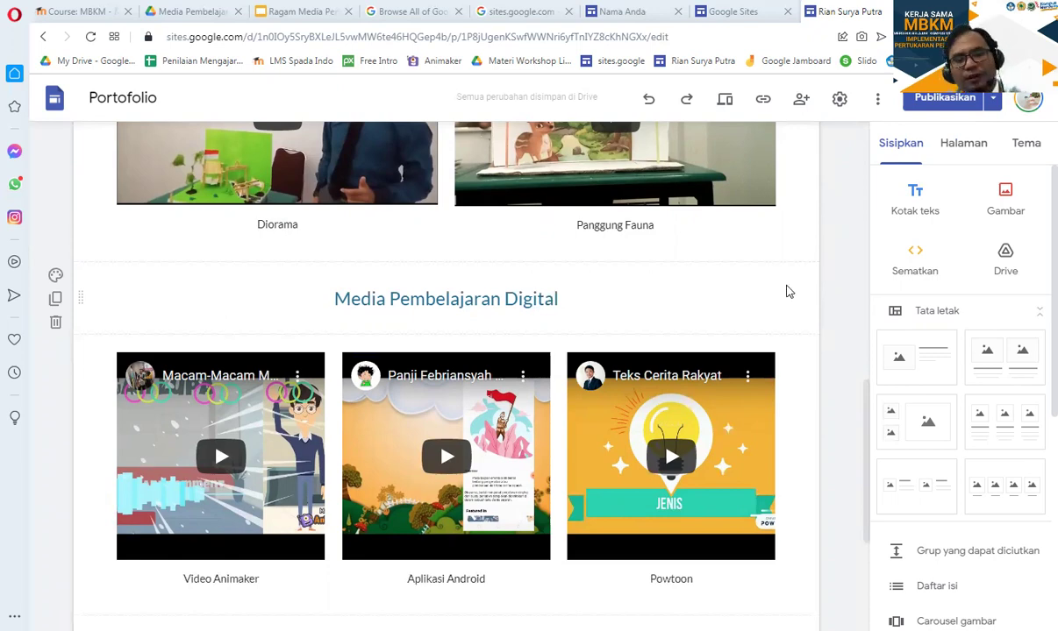
{"action": "scroll", "coordinate": [786, 332], "scroll_direction": "up", "scroll_amount": 10}
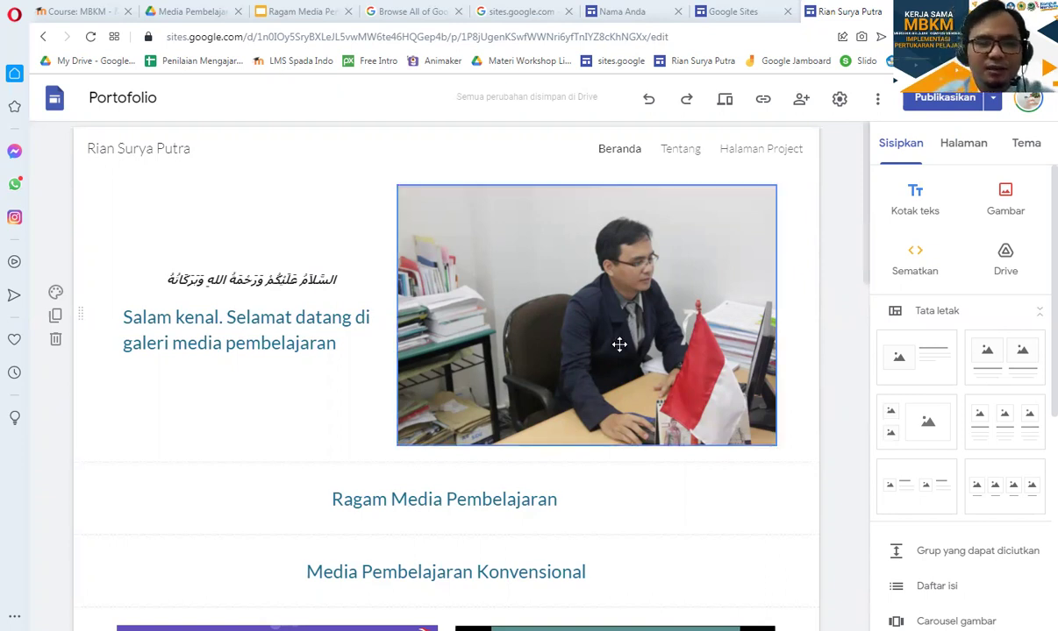
{"action": "scroll", "coordinate": [261, 411], "scroll_direction": "down", "scroll_amount": 1}
{"action": "scroll", "coordinate": [262, 412], "scroll_direction": "up", "scroll_amount": 1}
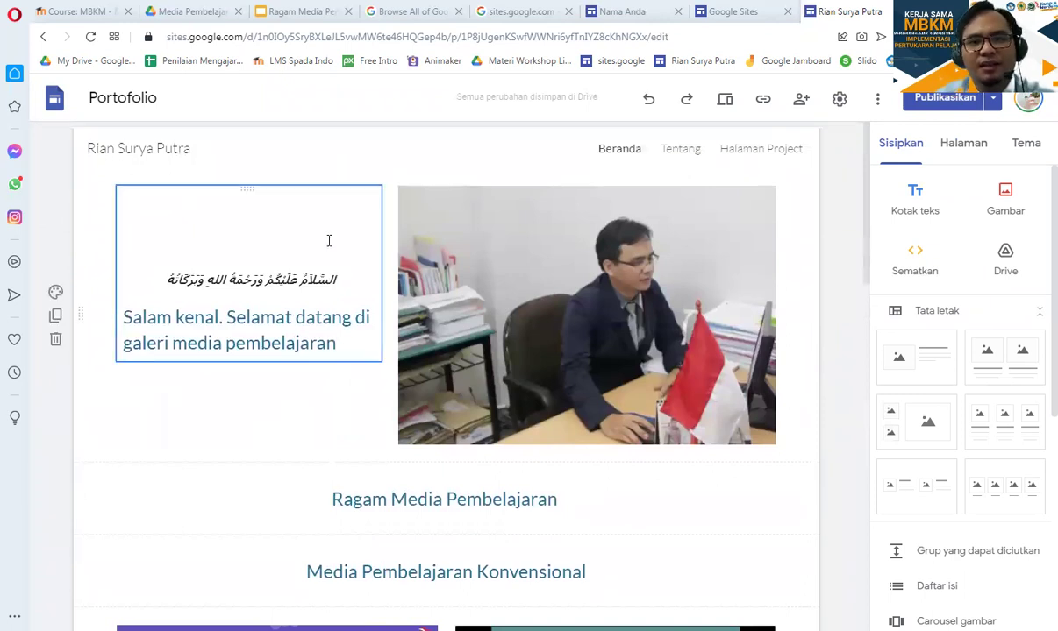
{"action": "left_click", "coordinate": [747, 14]}
- Open the publish dialog, enter a personalised web address until it's available, then cancel
{"action": "left_click", "coordinate": [628, 14]}
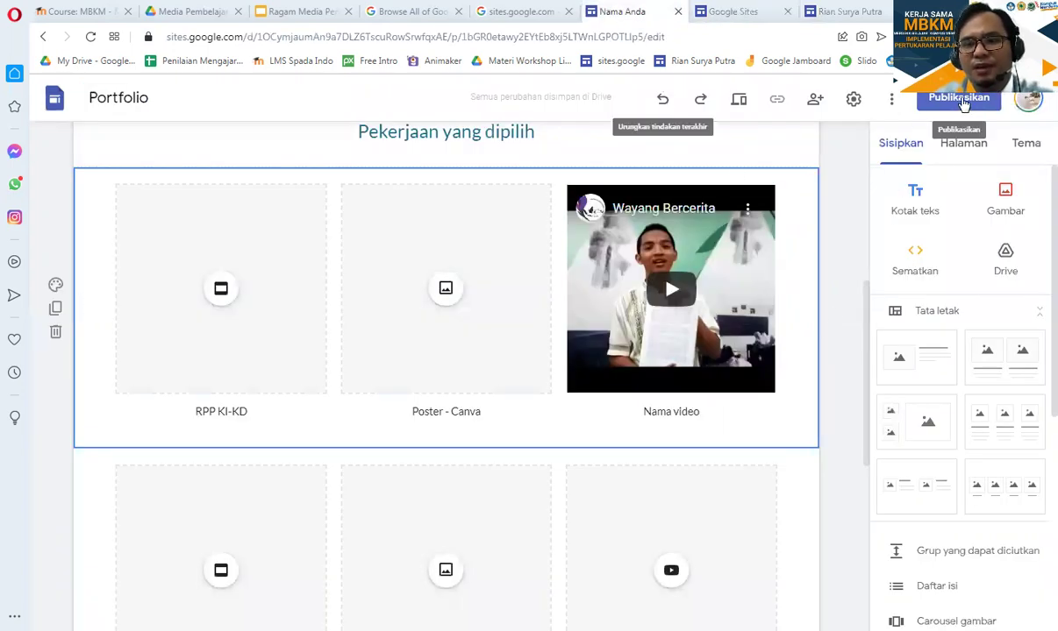
{"action": "left_click", "coordinate": [961, 98]}
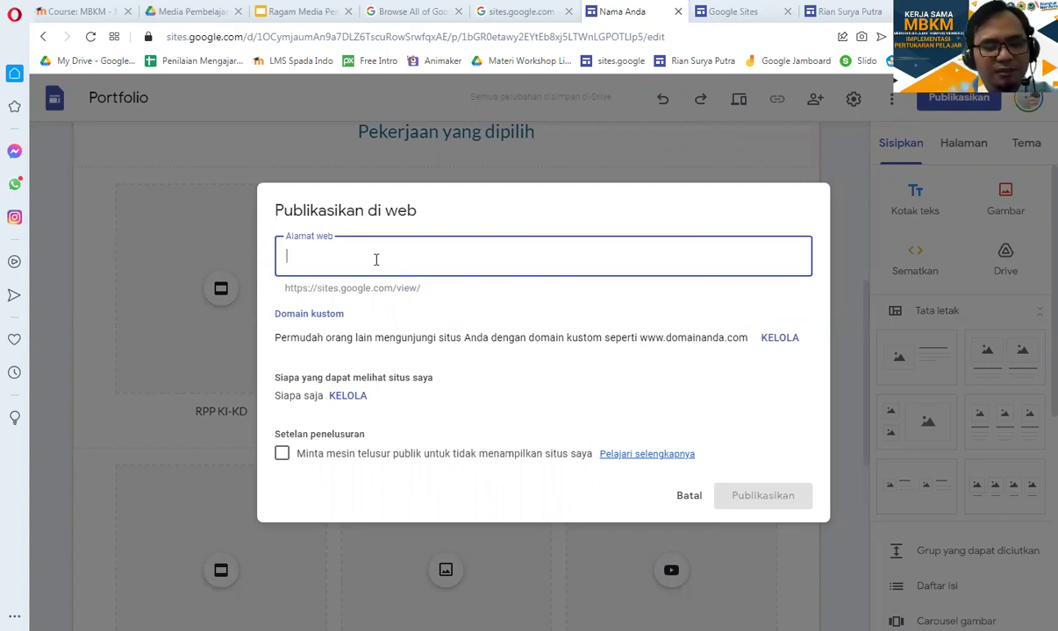
{"action": "type", "text": "fendi"}
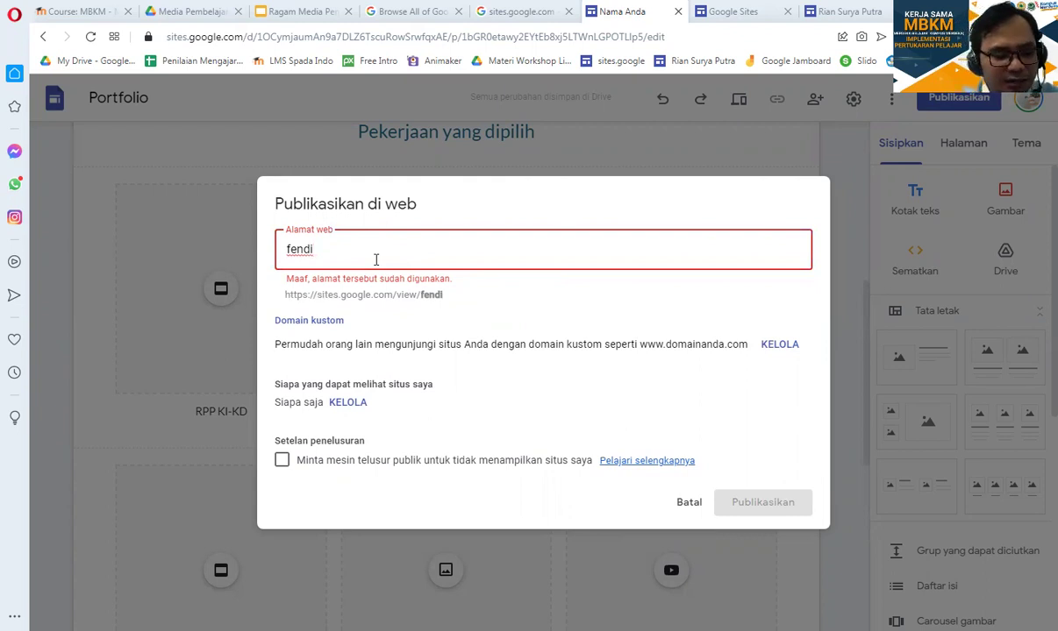
{"action": "type", "text": "setiawan"}
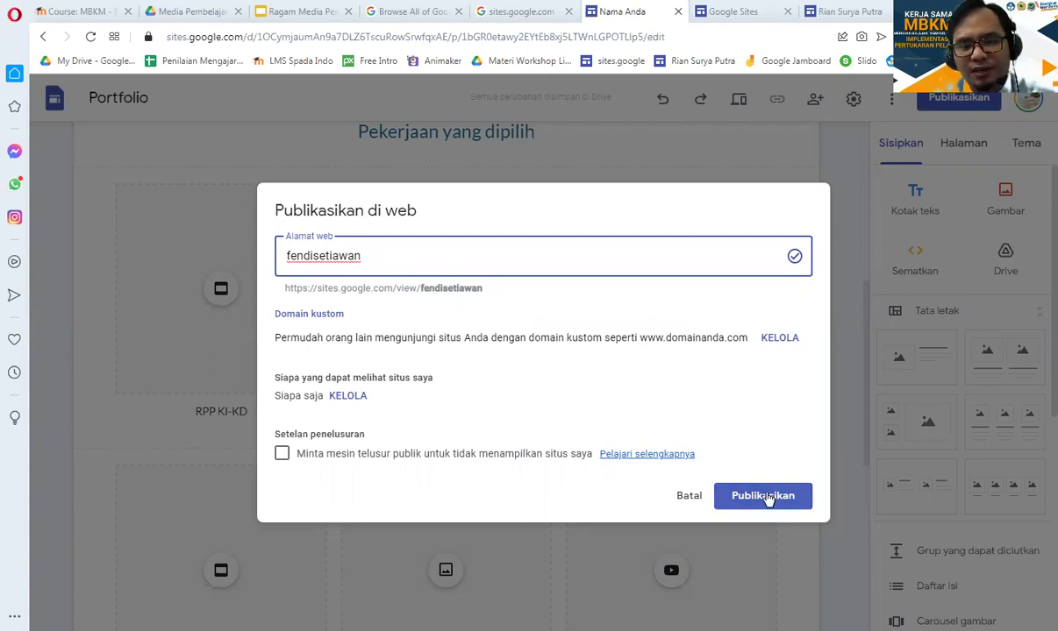
{"action": "left_click", "coordinate": [689, 496]}
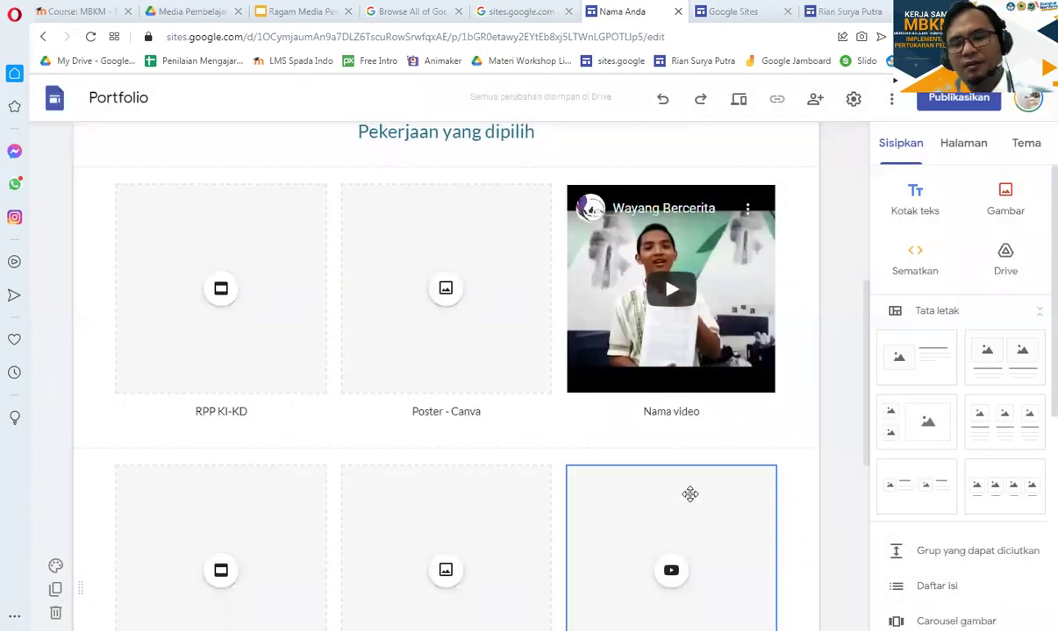
{"action": "scroll", "coordinate": [690, 500], "scroll_direction": "up", "scroll_amount": 3}
{"action": "scroll", "coordinate": [690, 508], "scroll_direction": "up", "scroll_amount": 3}
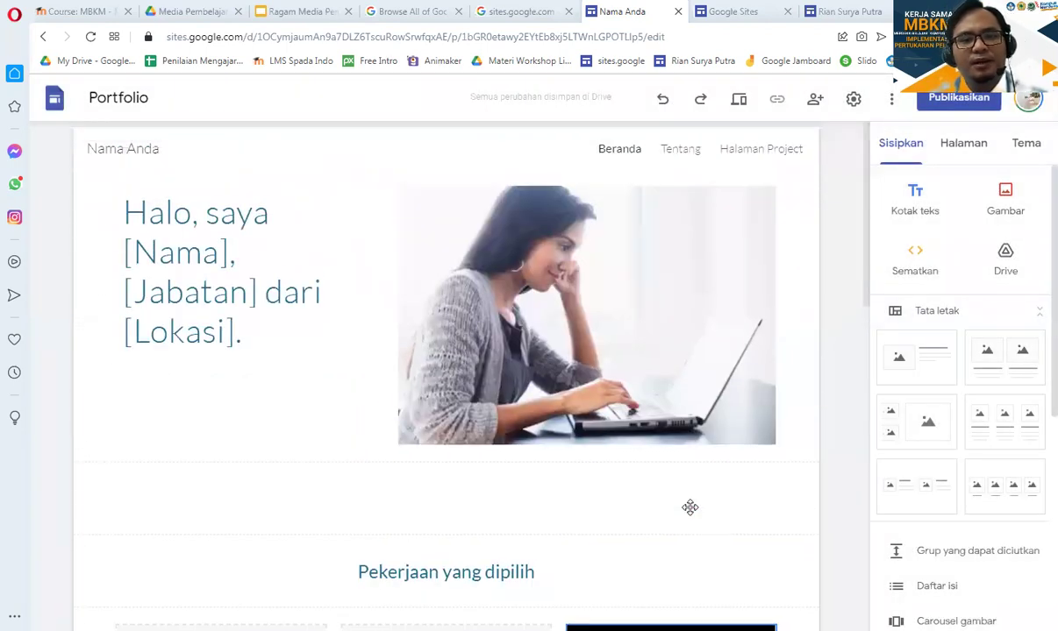